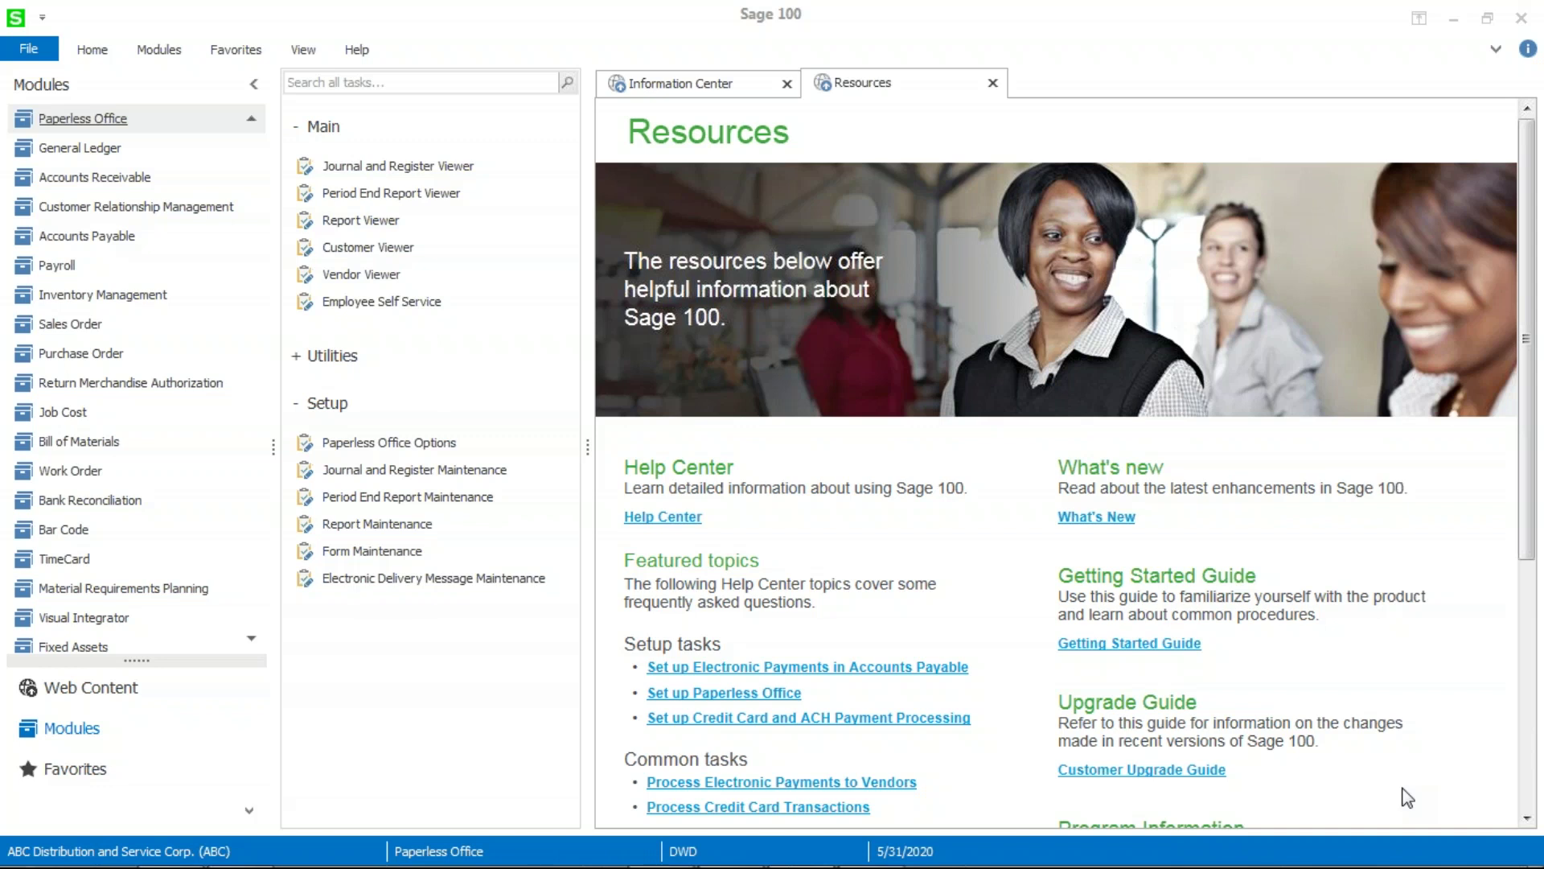
Step: Switch to the Library Master module and open Company Maintenance
scroll(256, 138, up, 5)
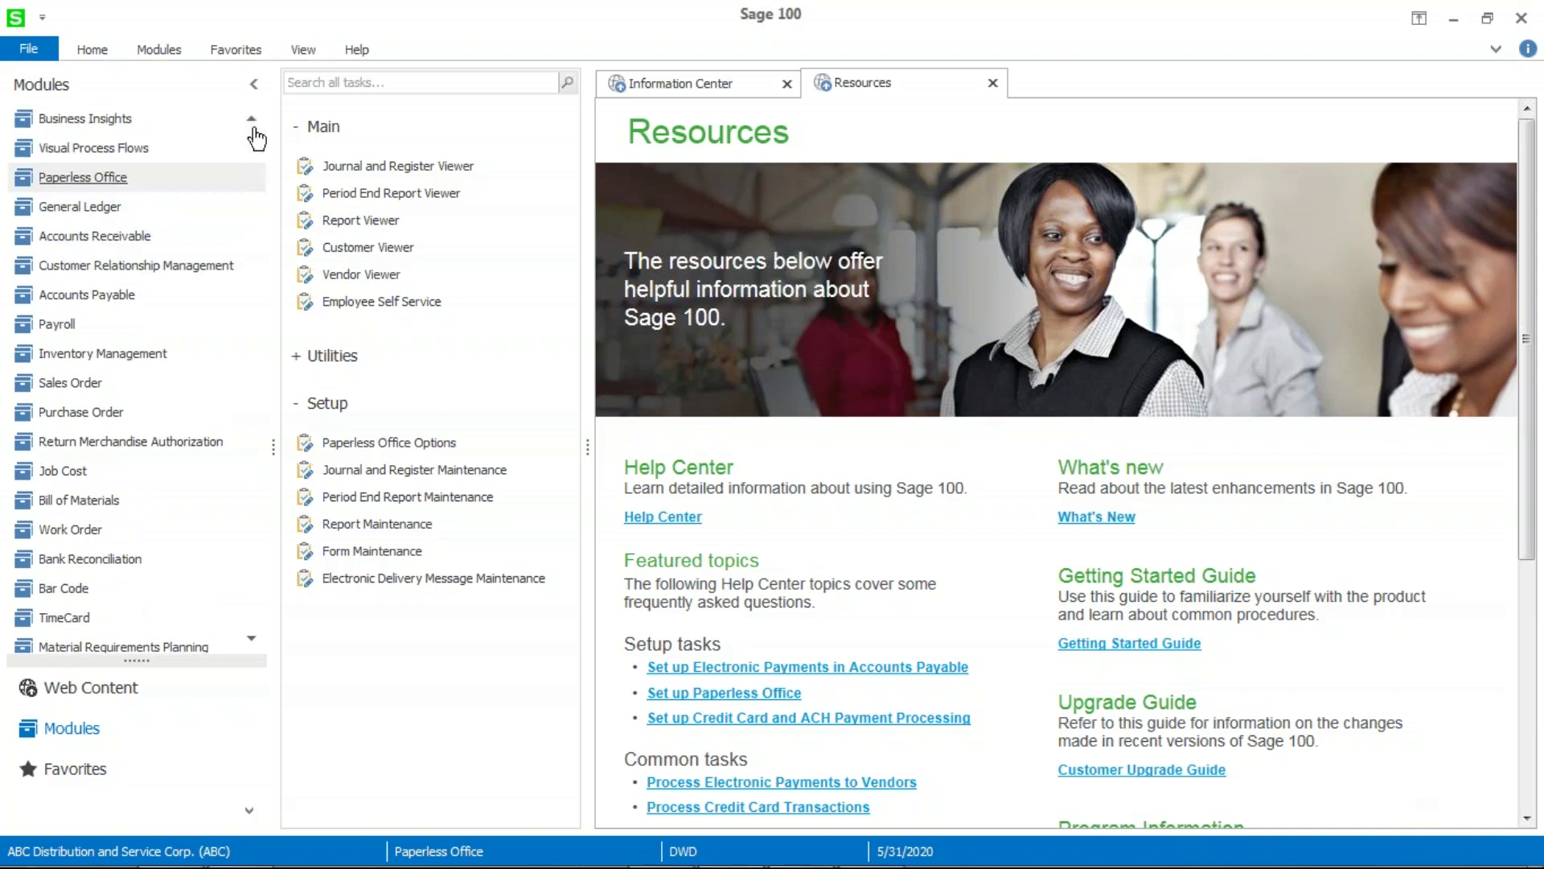
click(115, 129)
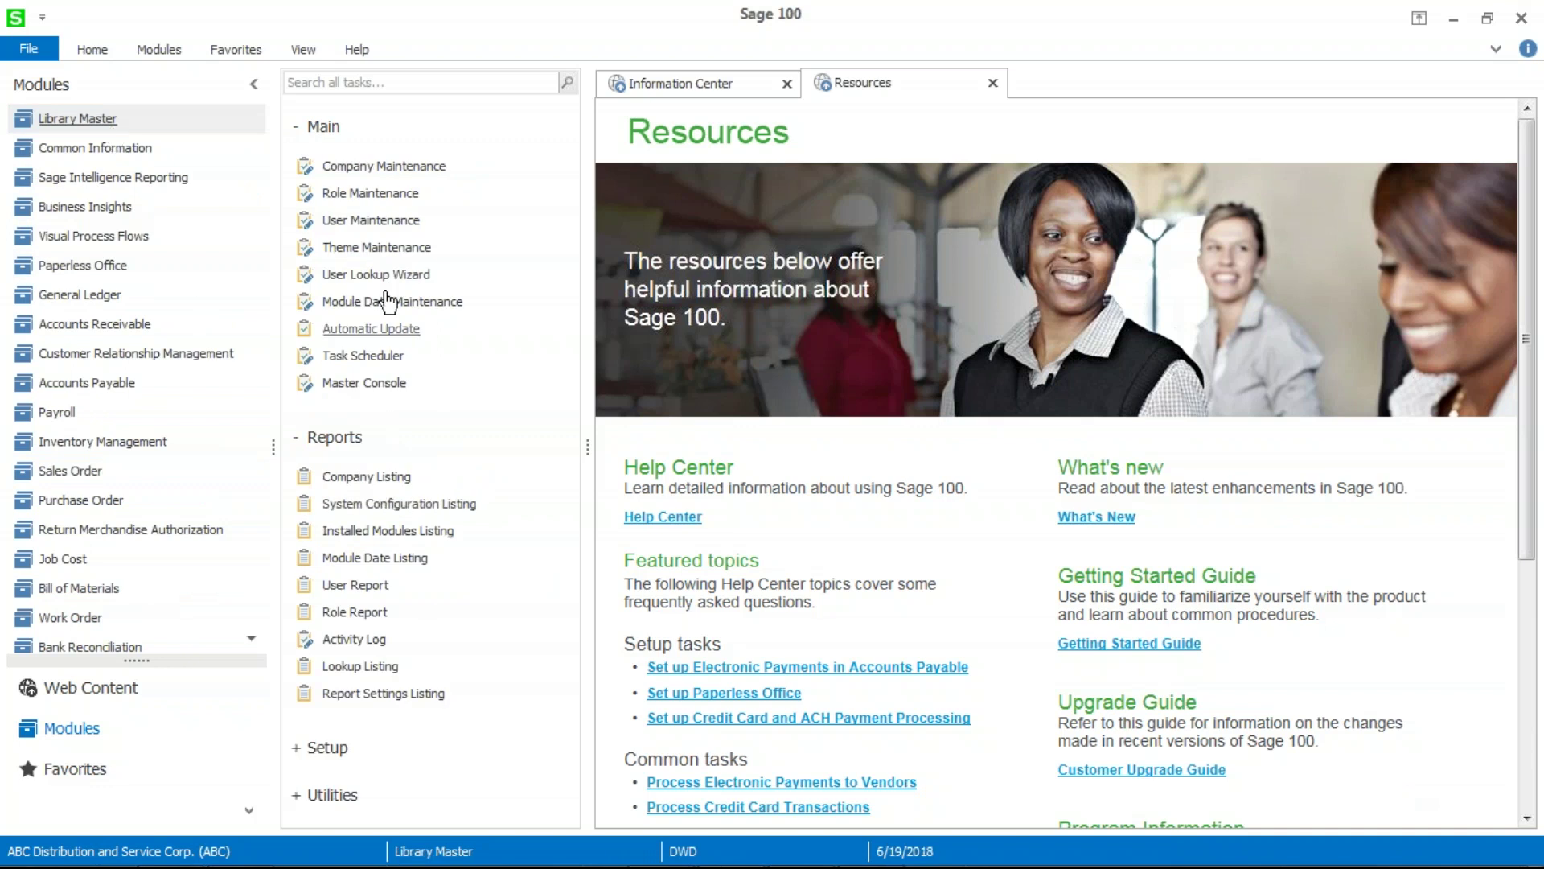
click(385, 166)
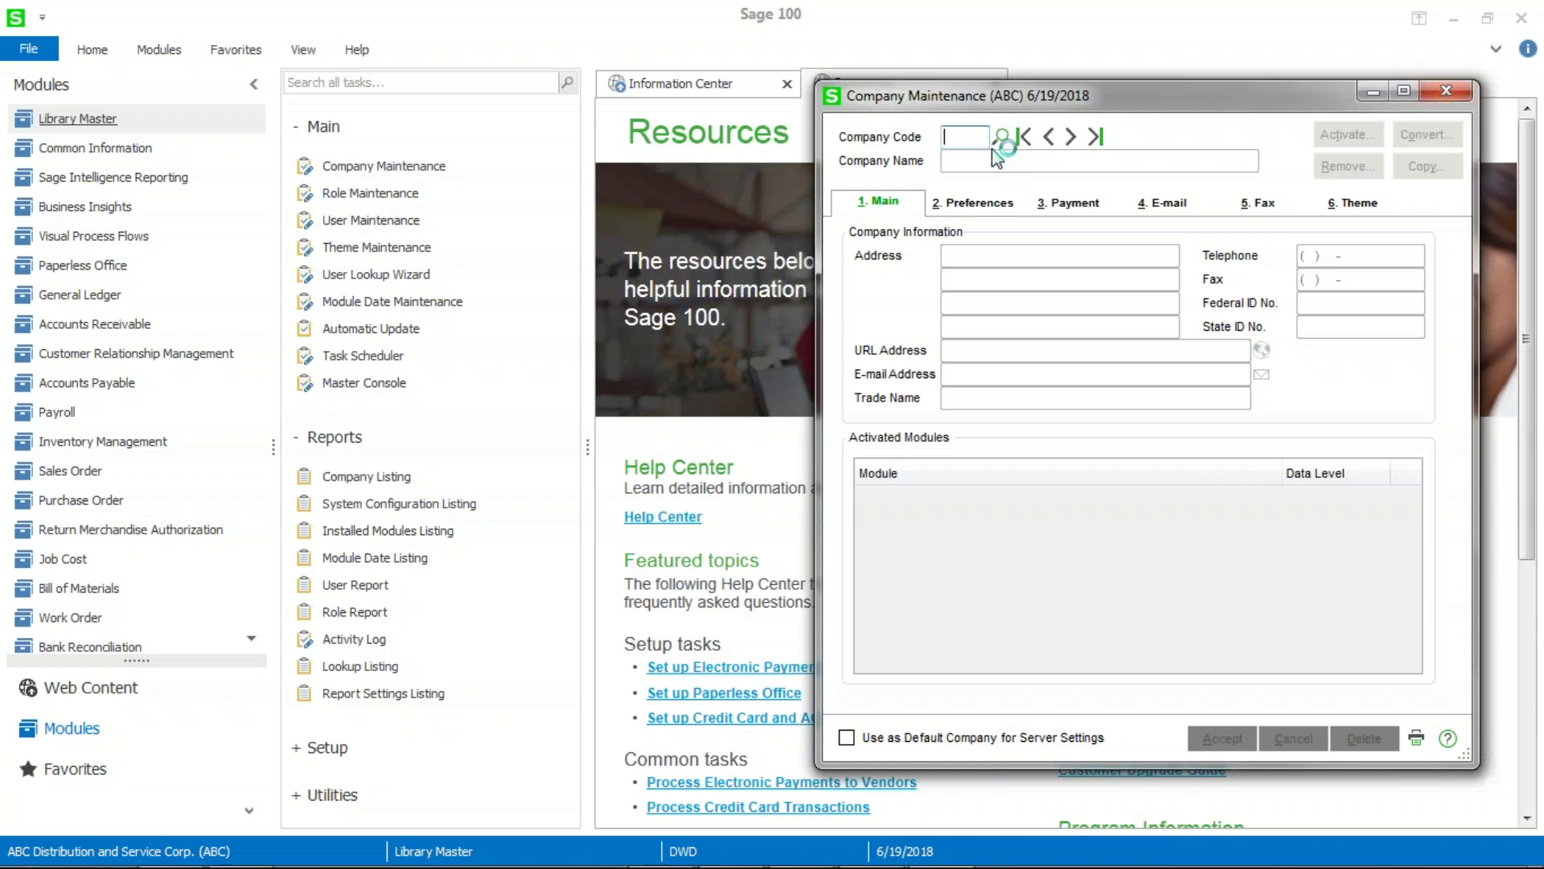
Step: Load company ABC and view its e-mail settings, including the SMTP encryption choices
click(1000, 138)
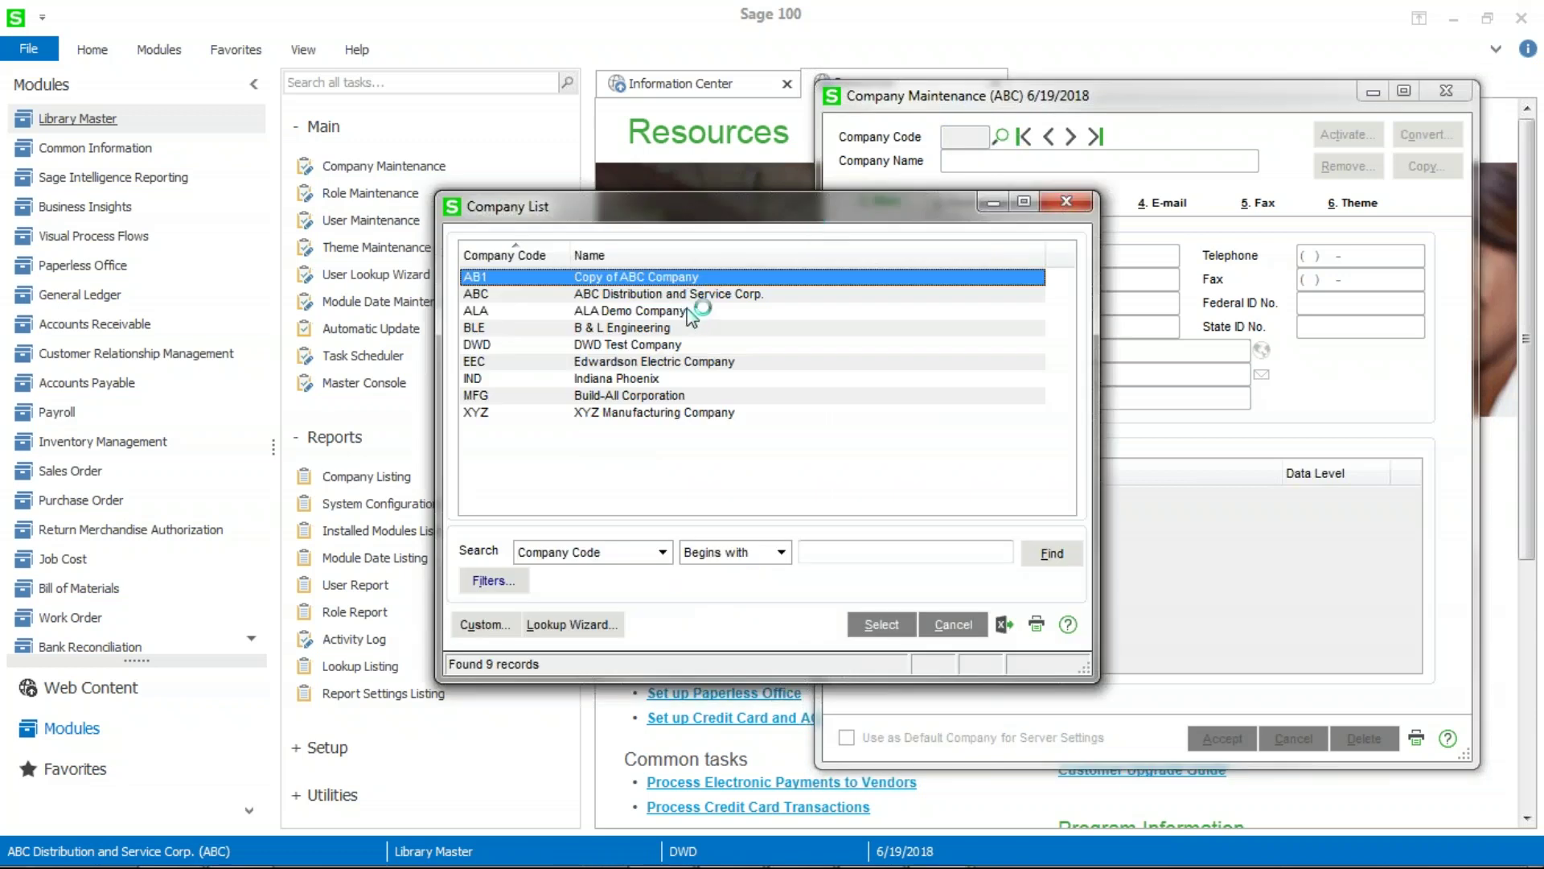
click(879, 625)
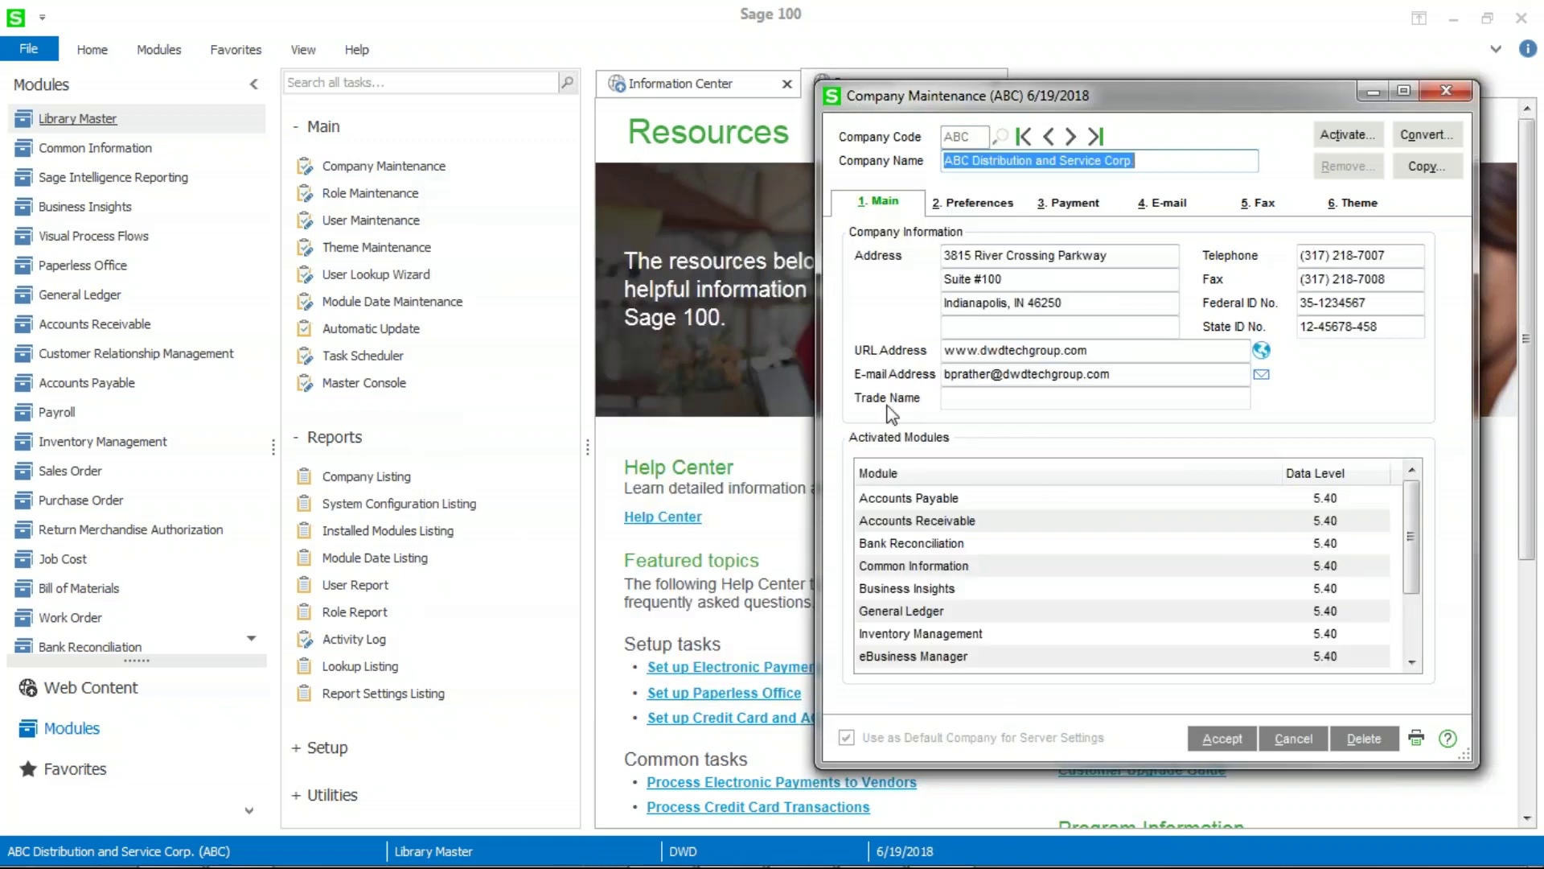
click(1168, 206)
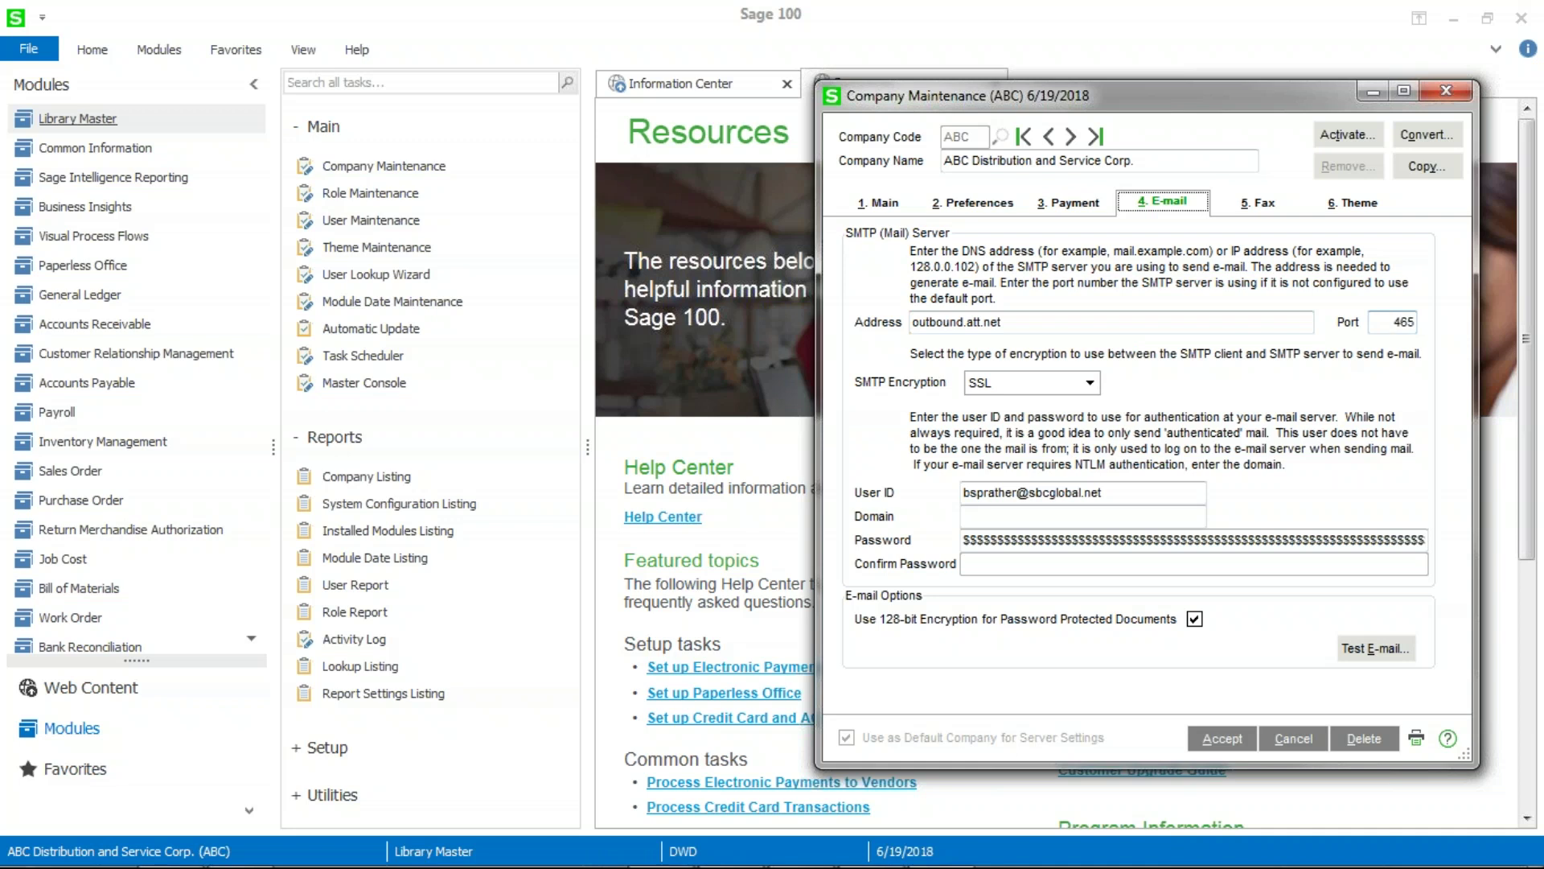
click(1091, 385)
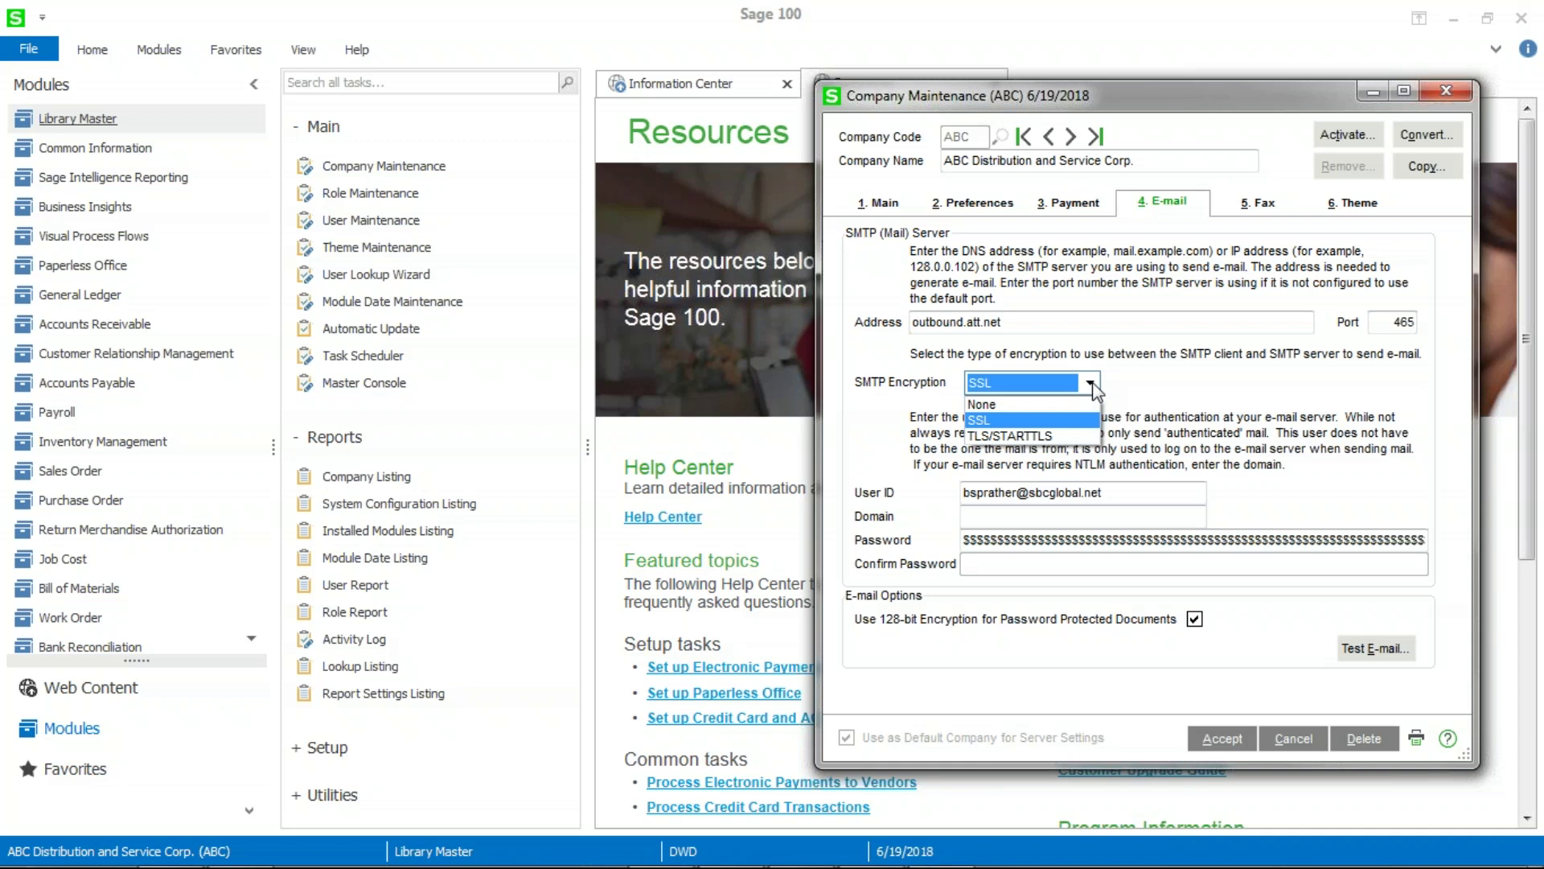
click(1092, 386)
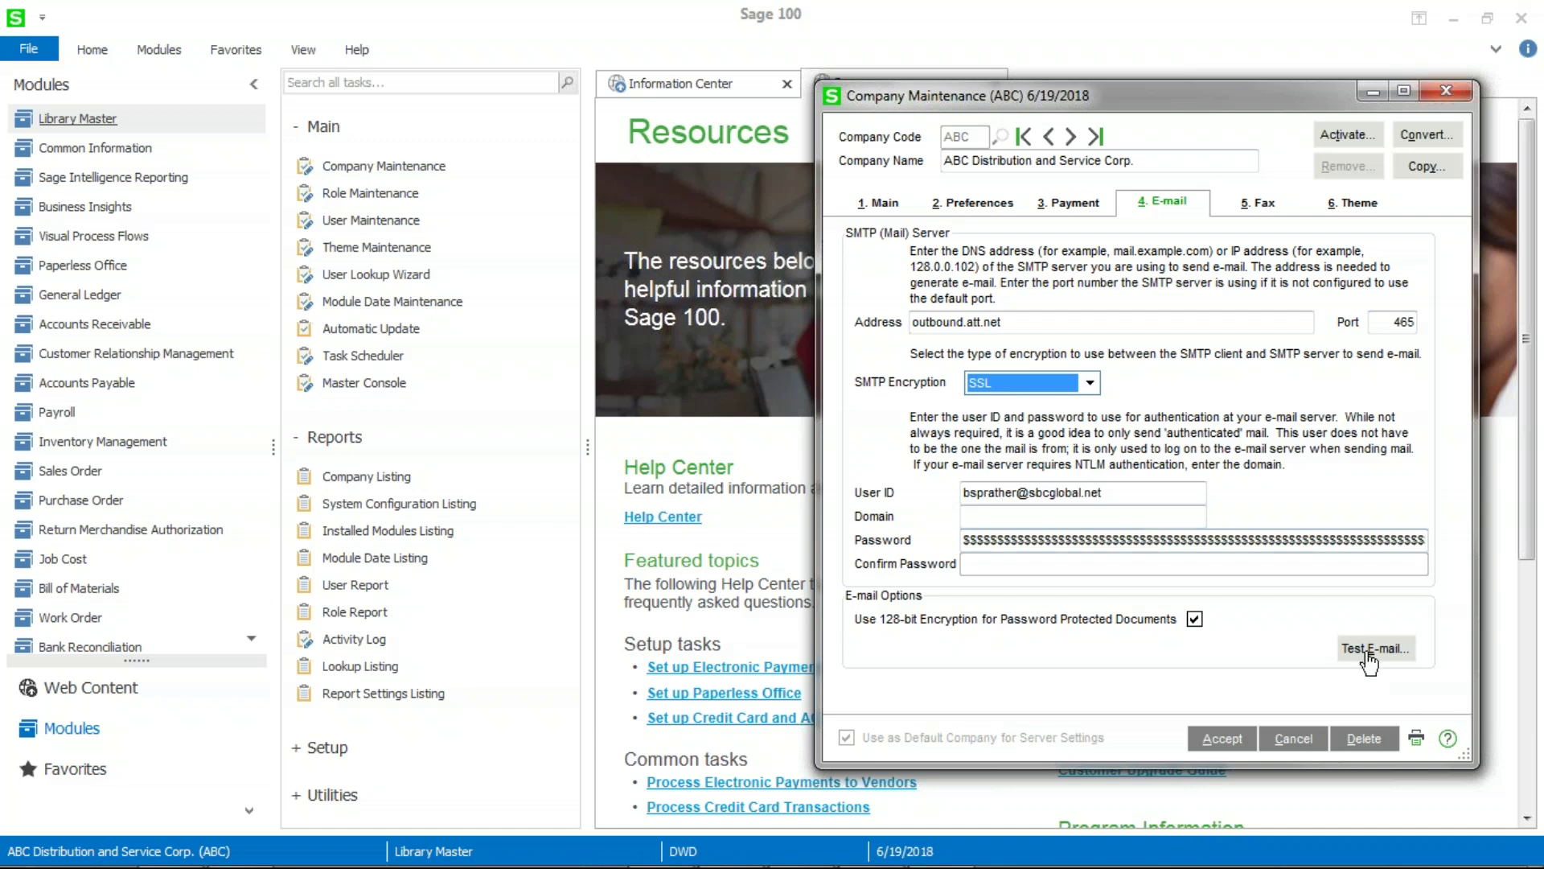
click(1369, 655)
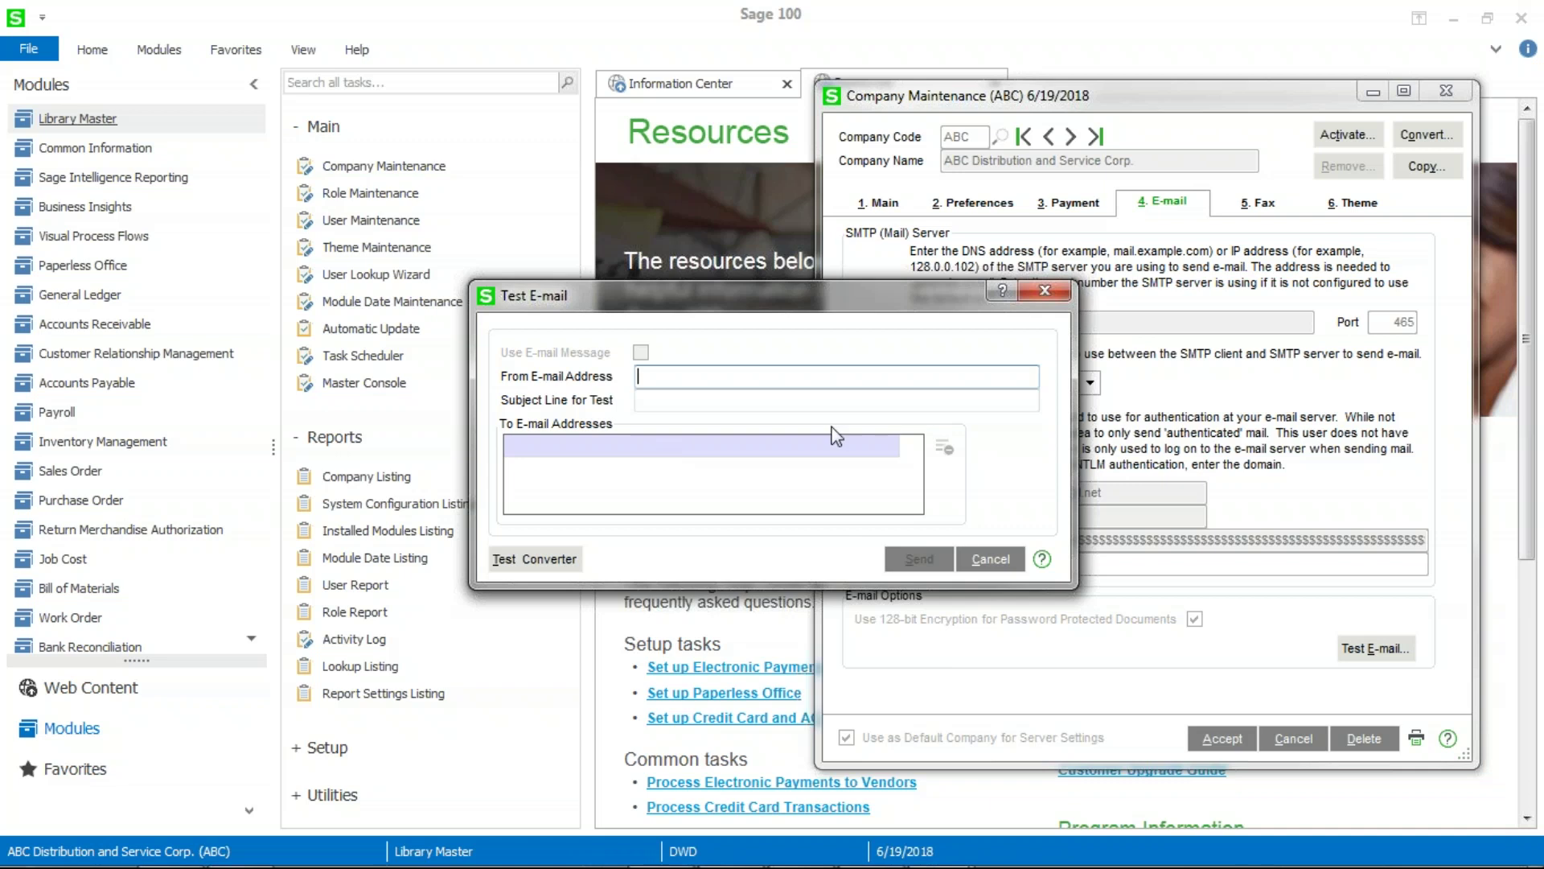
Step: Cancel the test e-mail, accept ABC's e-mail server settings, and close Company Maintenance
click(1045, 291)
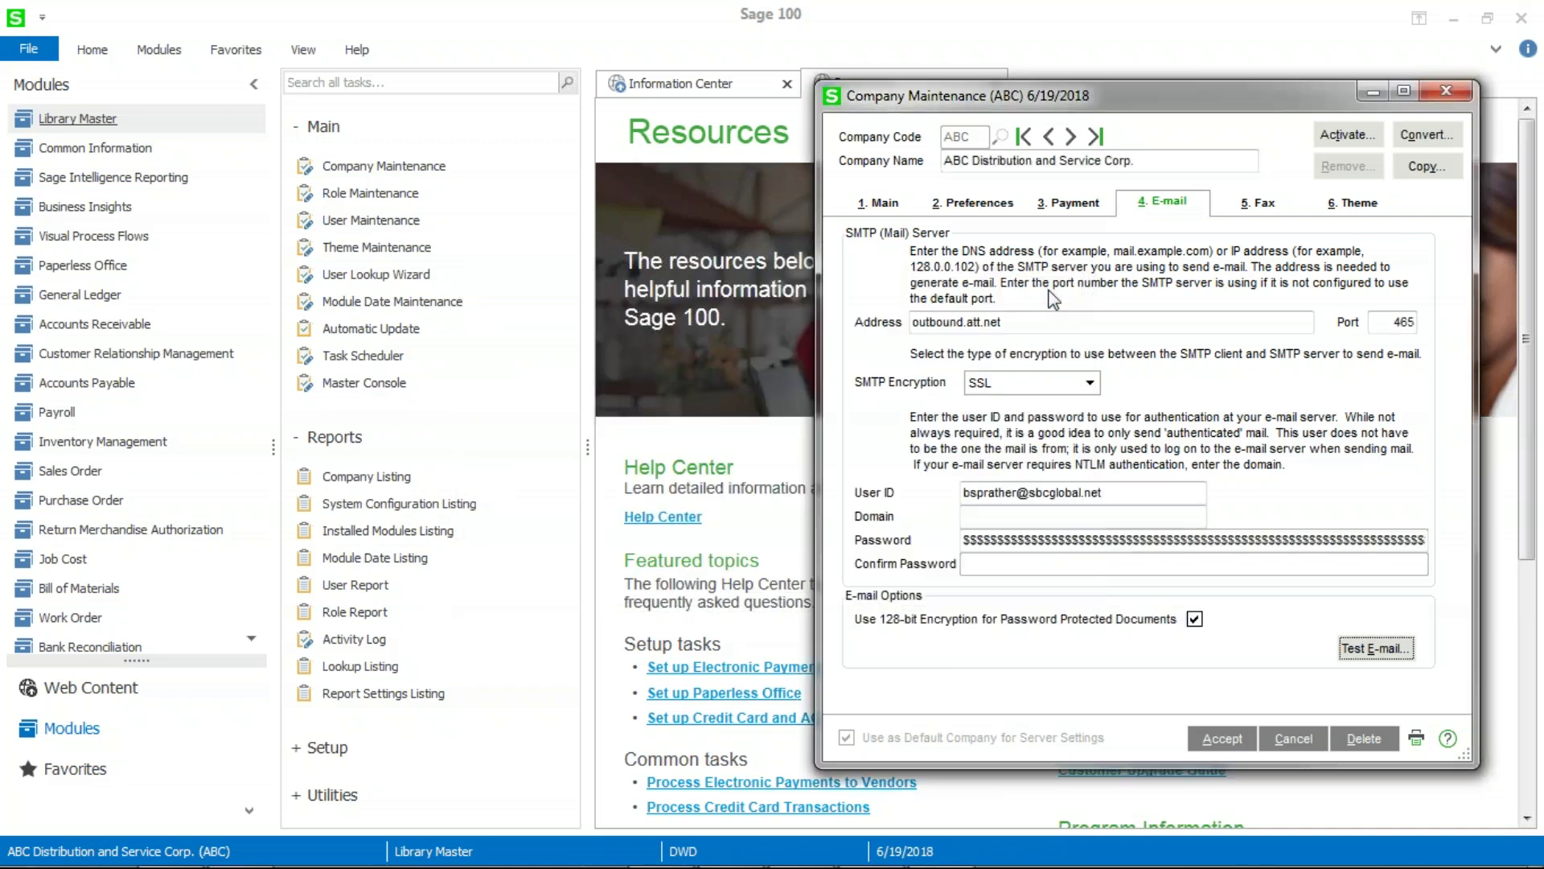
click(1238, 738)
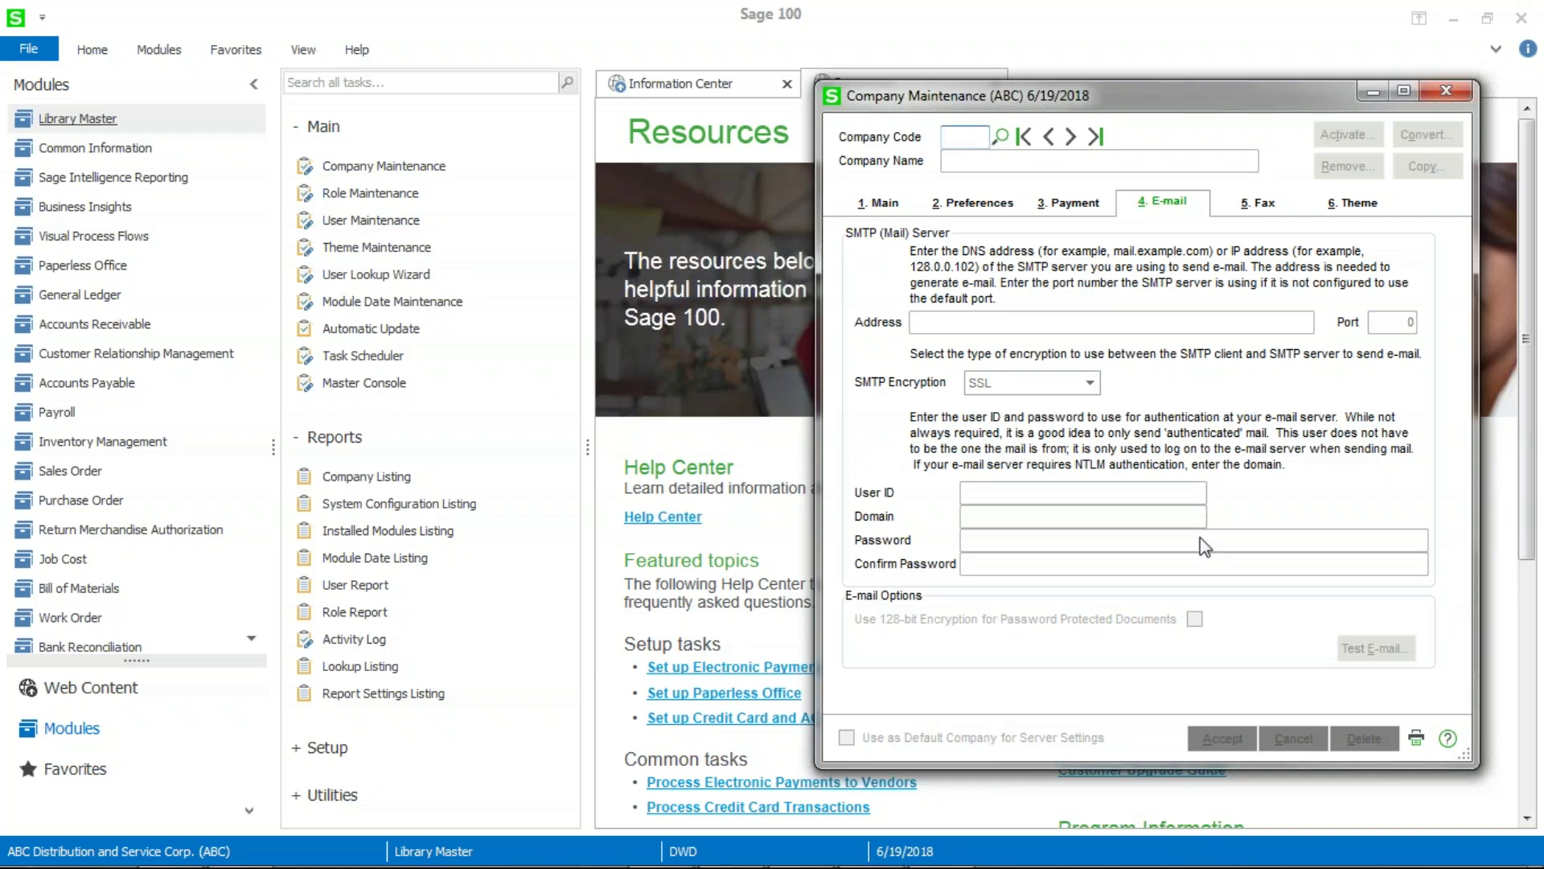
click(1446, 91)
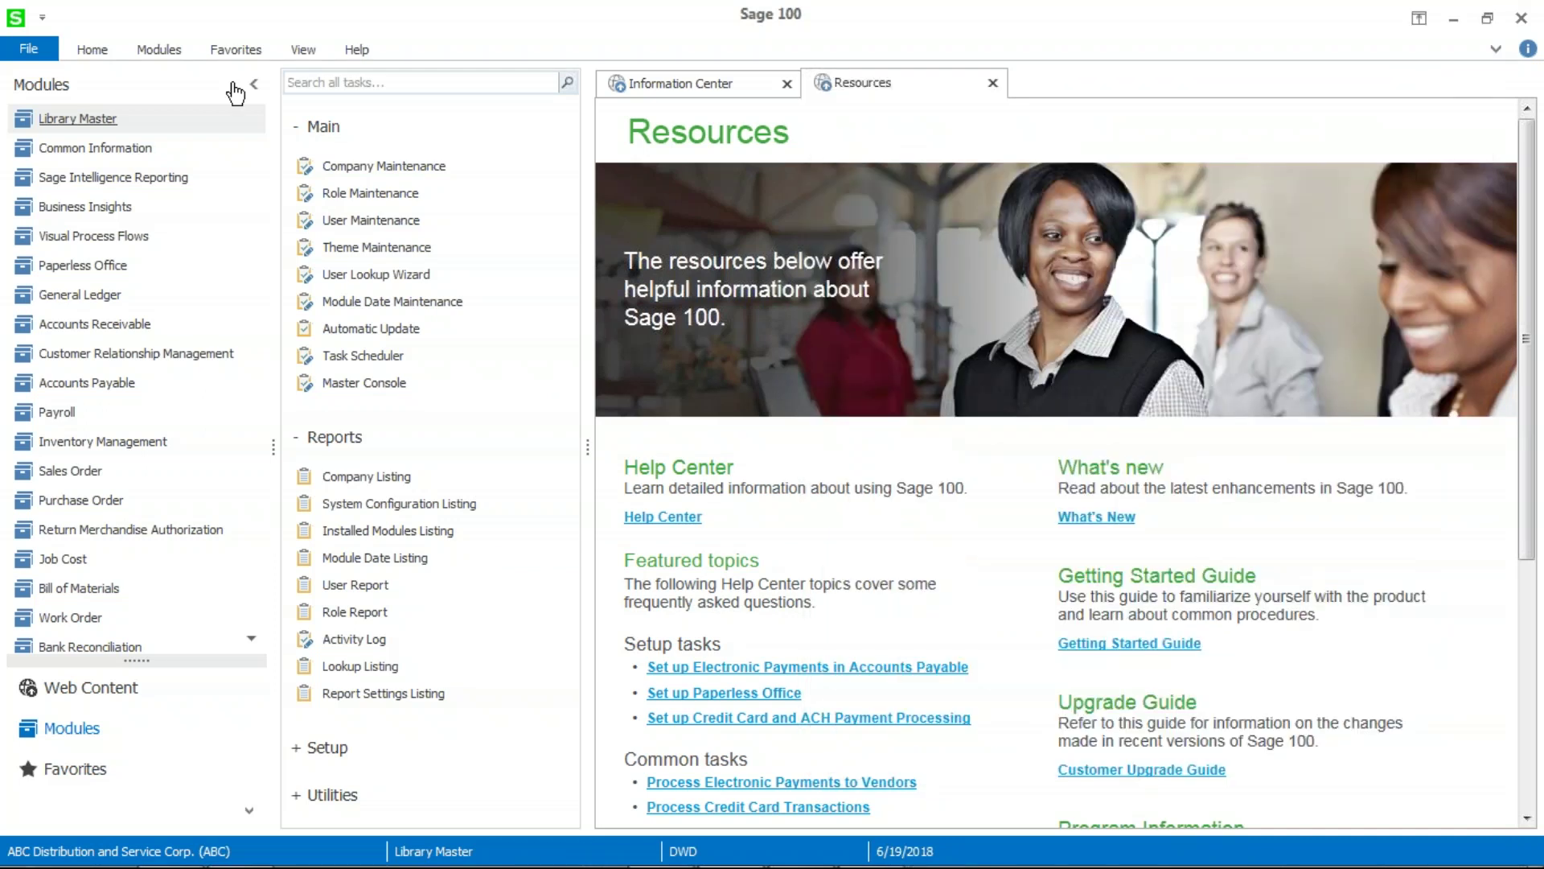
Step: In Paperless Office, accept the options with electronic delivery enabled for forms, reports, journals and period end
click(83, 268)
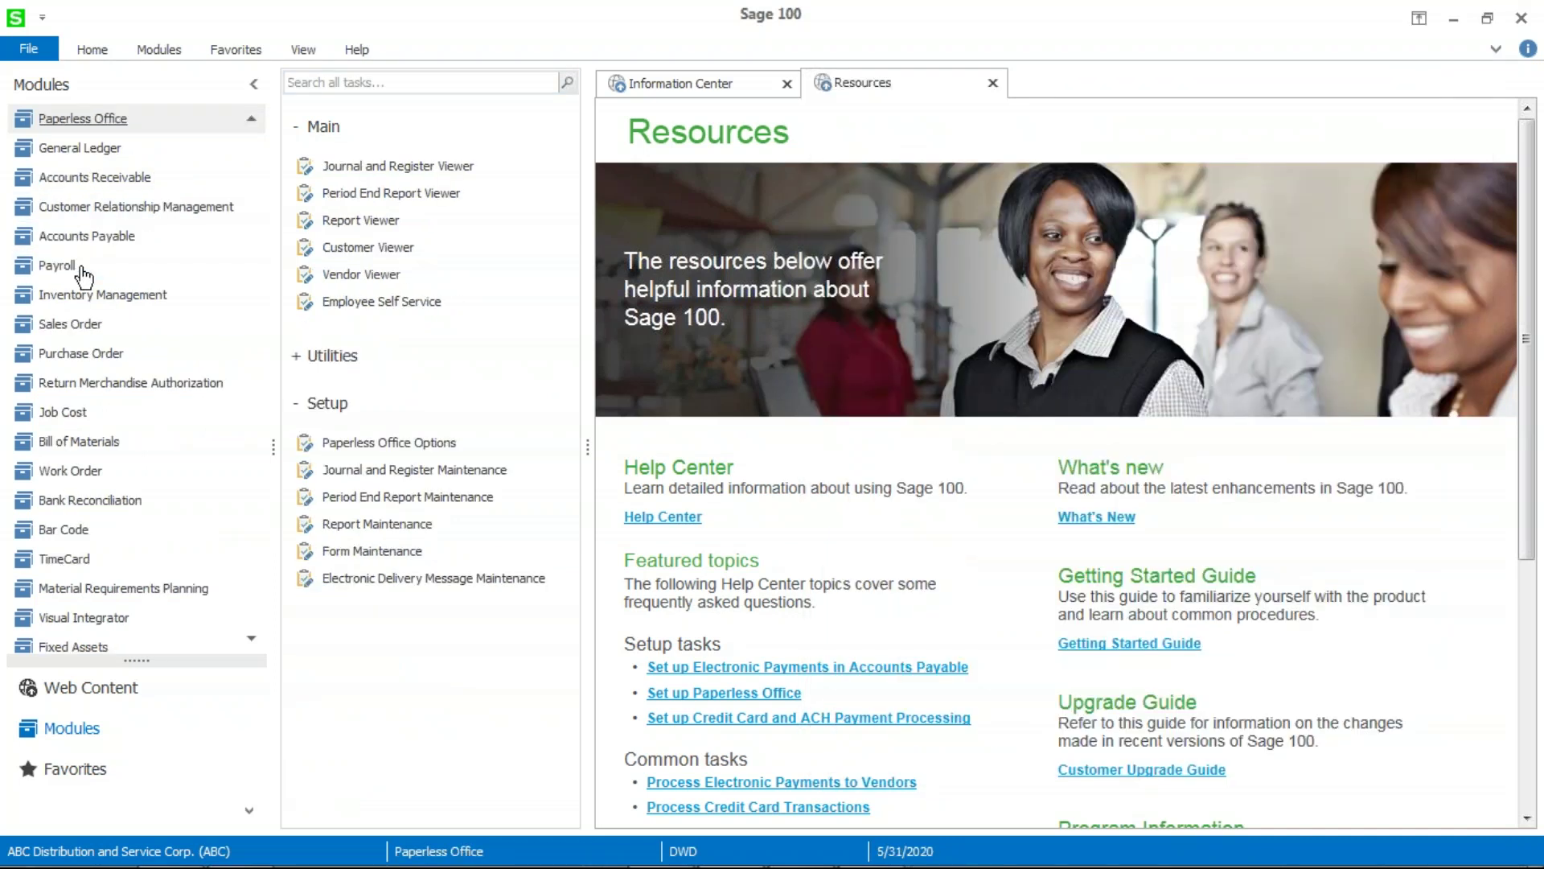
click(389, 444)
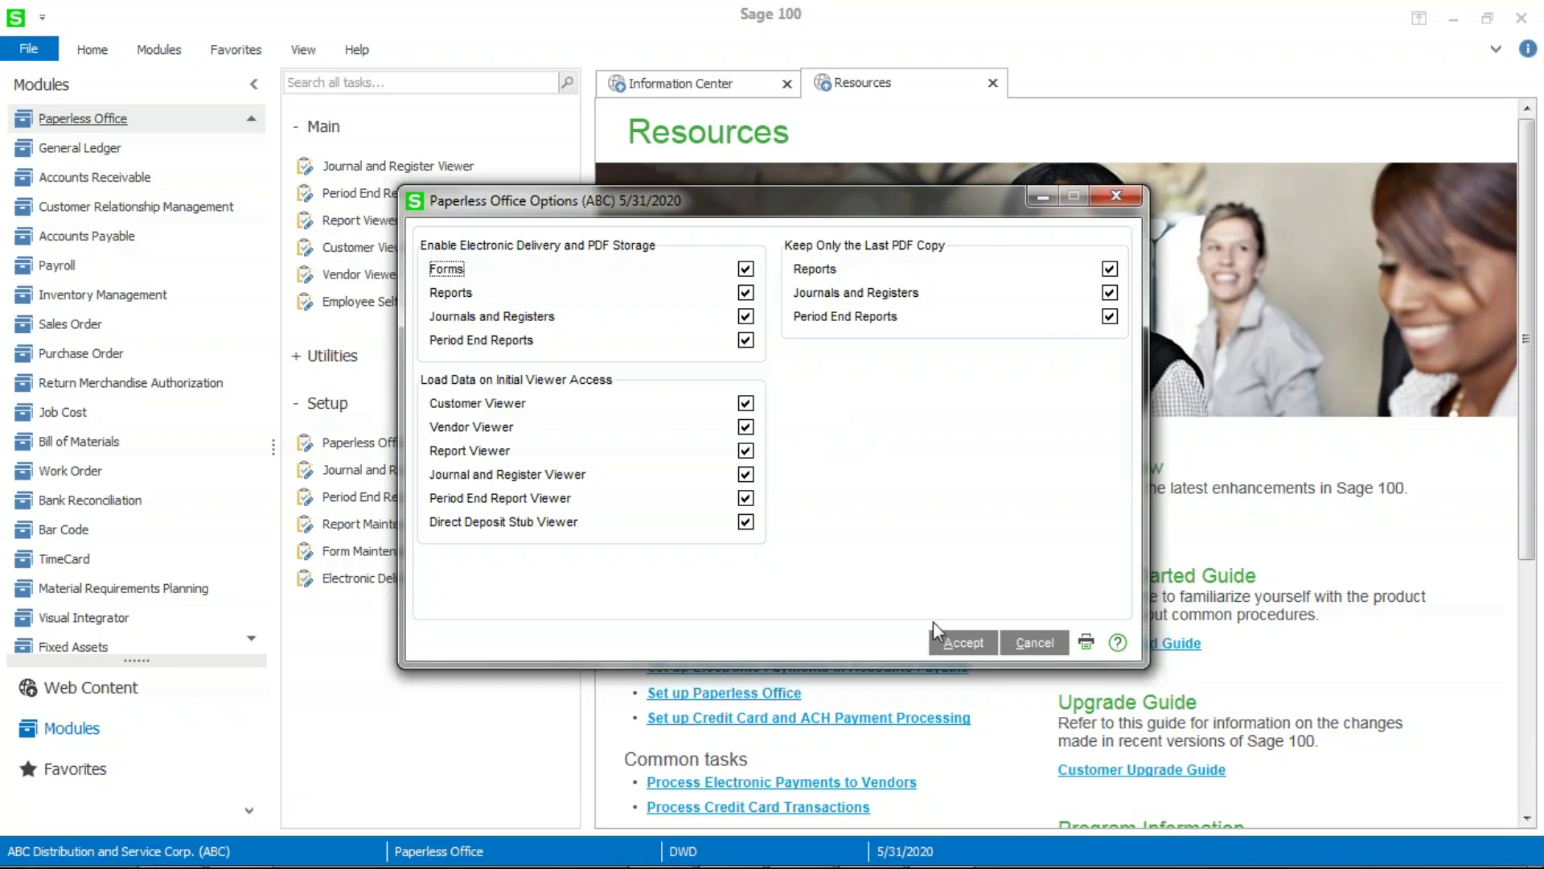
click(962, 643)
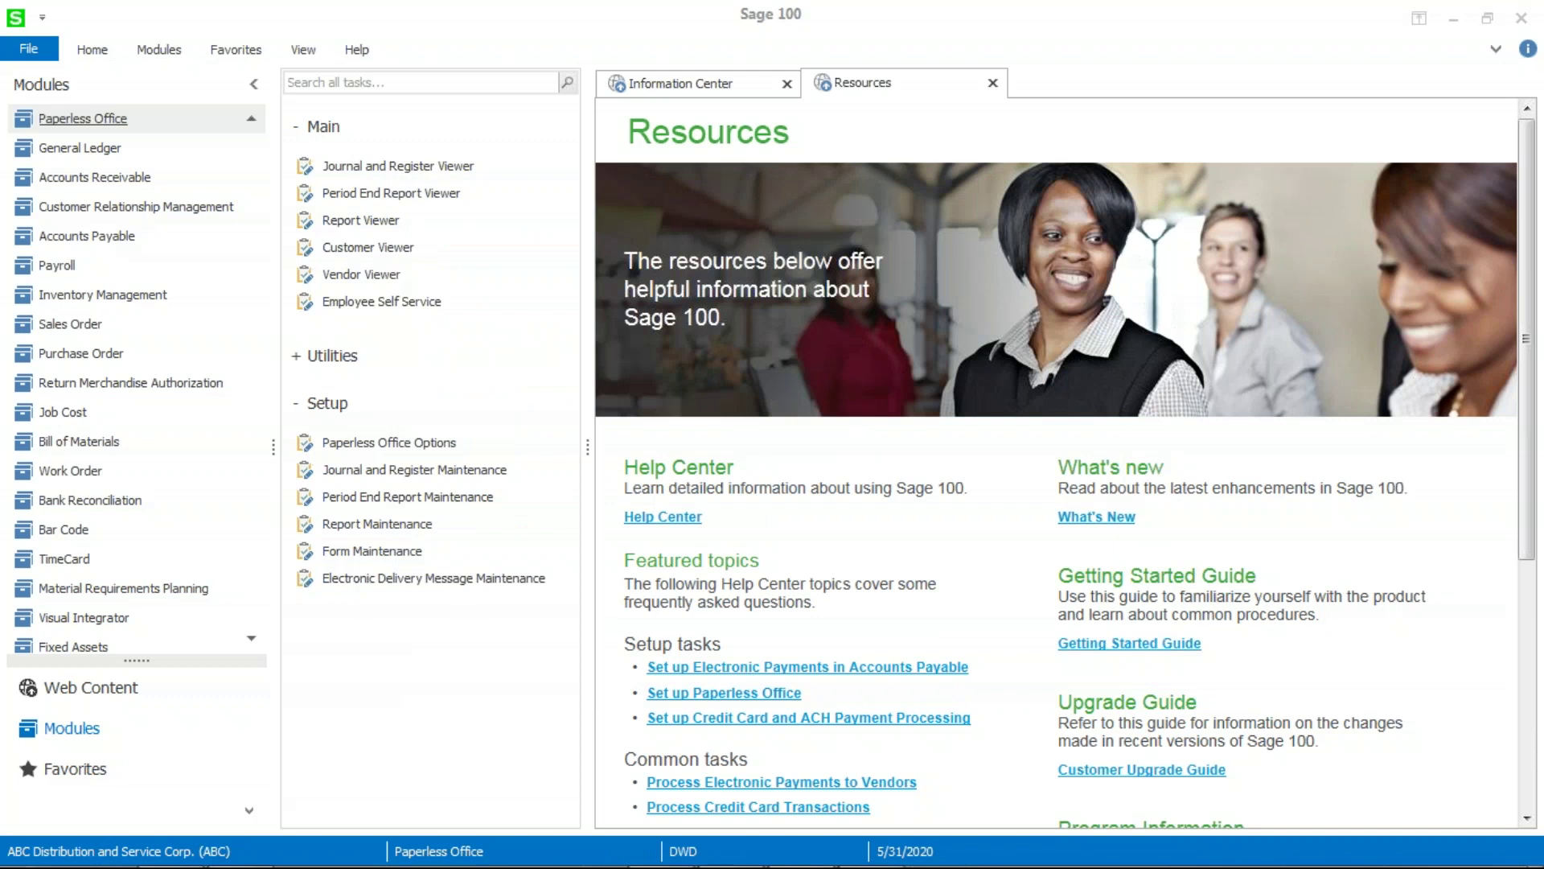
Step: In Form Maintenance, load the All Companies, All Modules, All Documents record
click(361, 552)
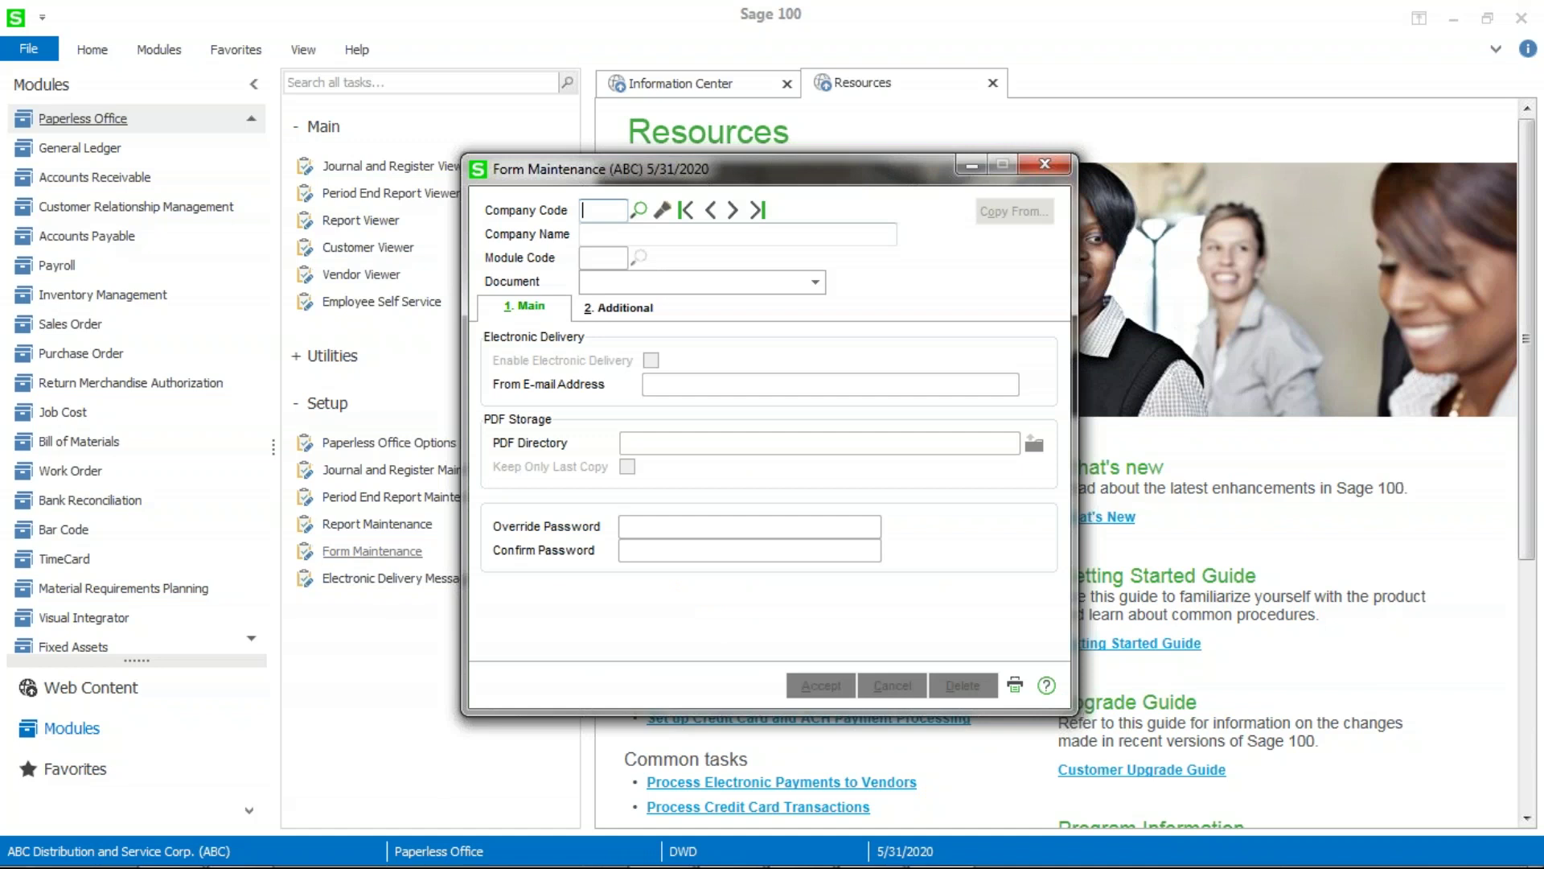
click(664, 211)
click(656, 299)
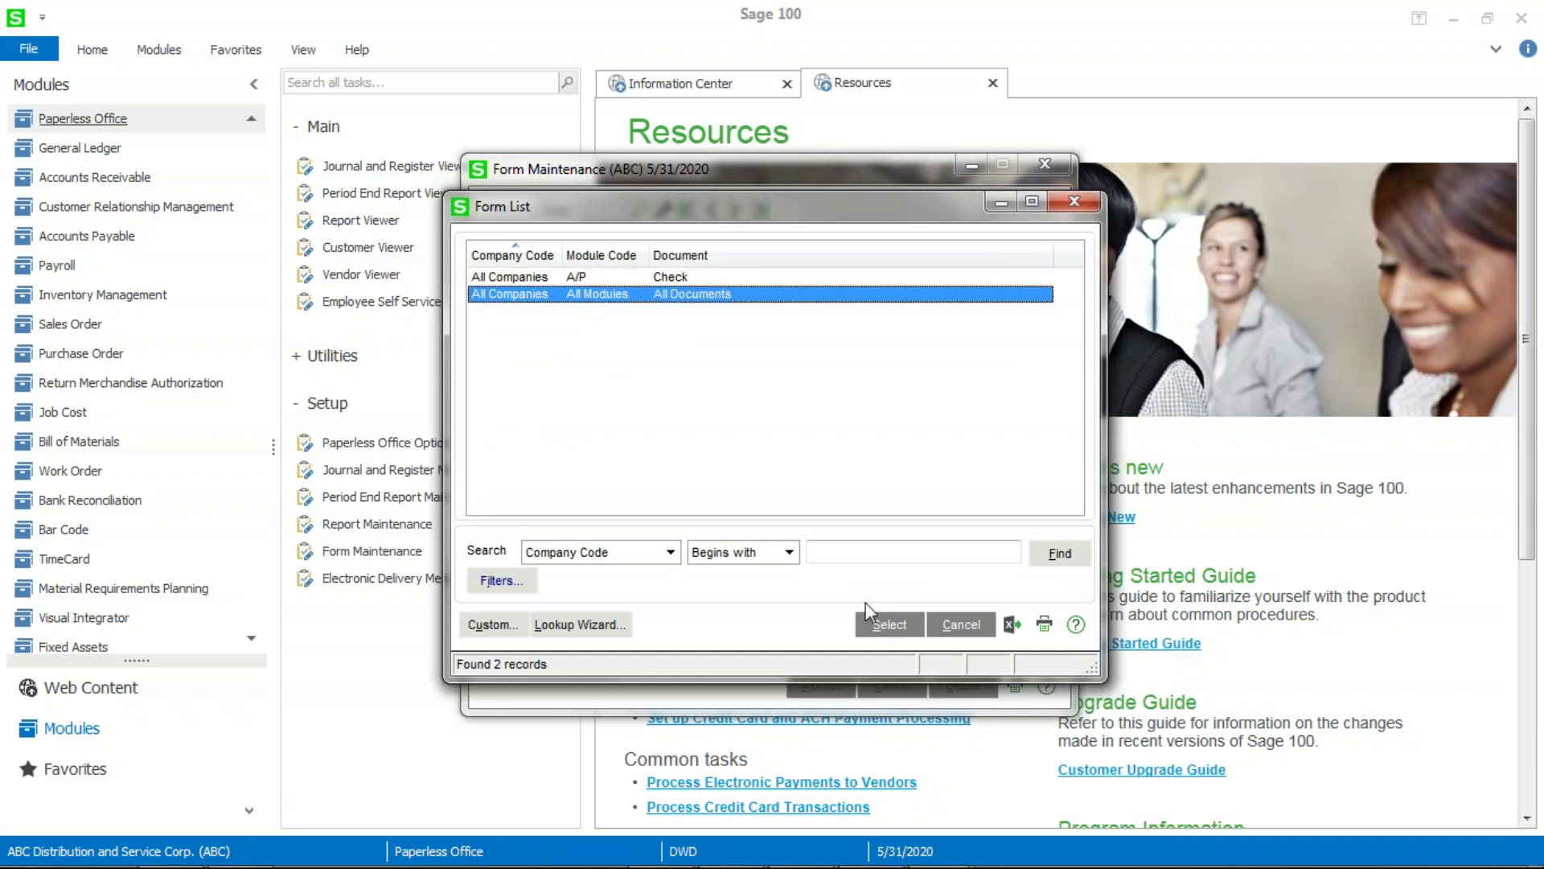
click(881, 626)
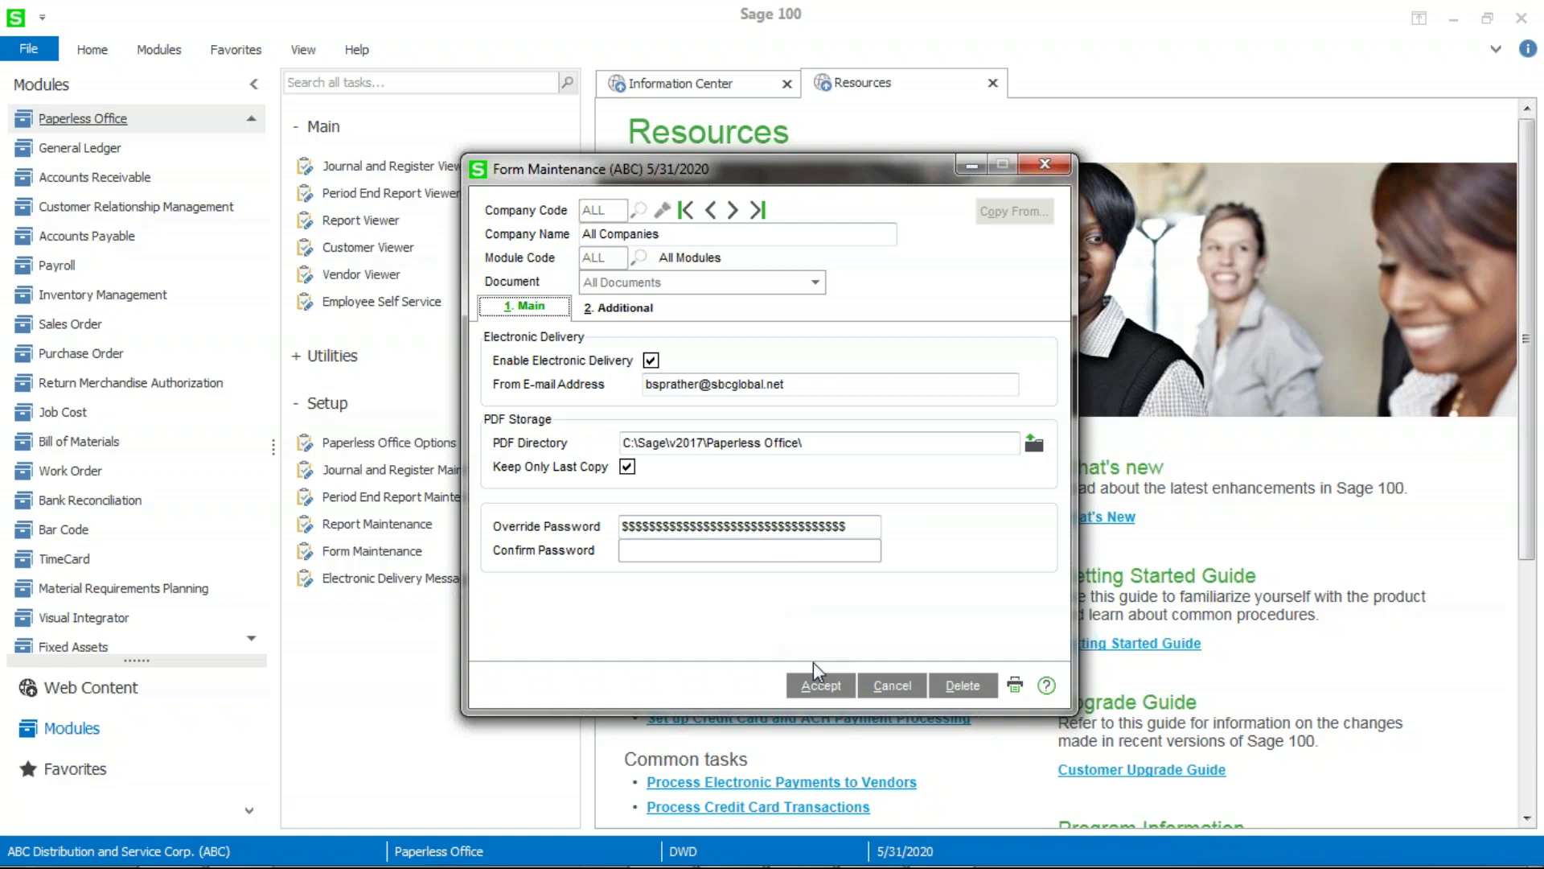
Step: Accept the all-documents form record with electronic delivery and PDF directory C:\Sage\v2017\Paperless Office\
click(817, 682)
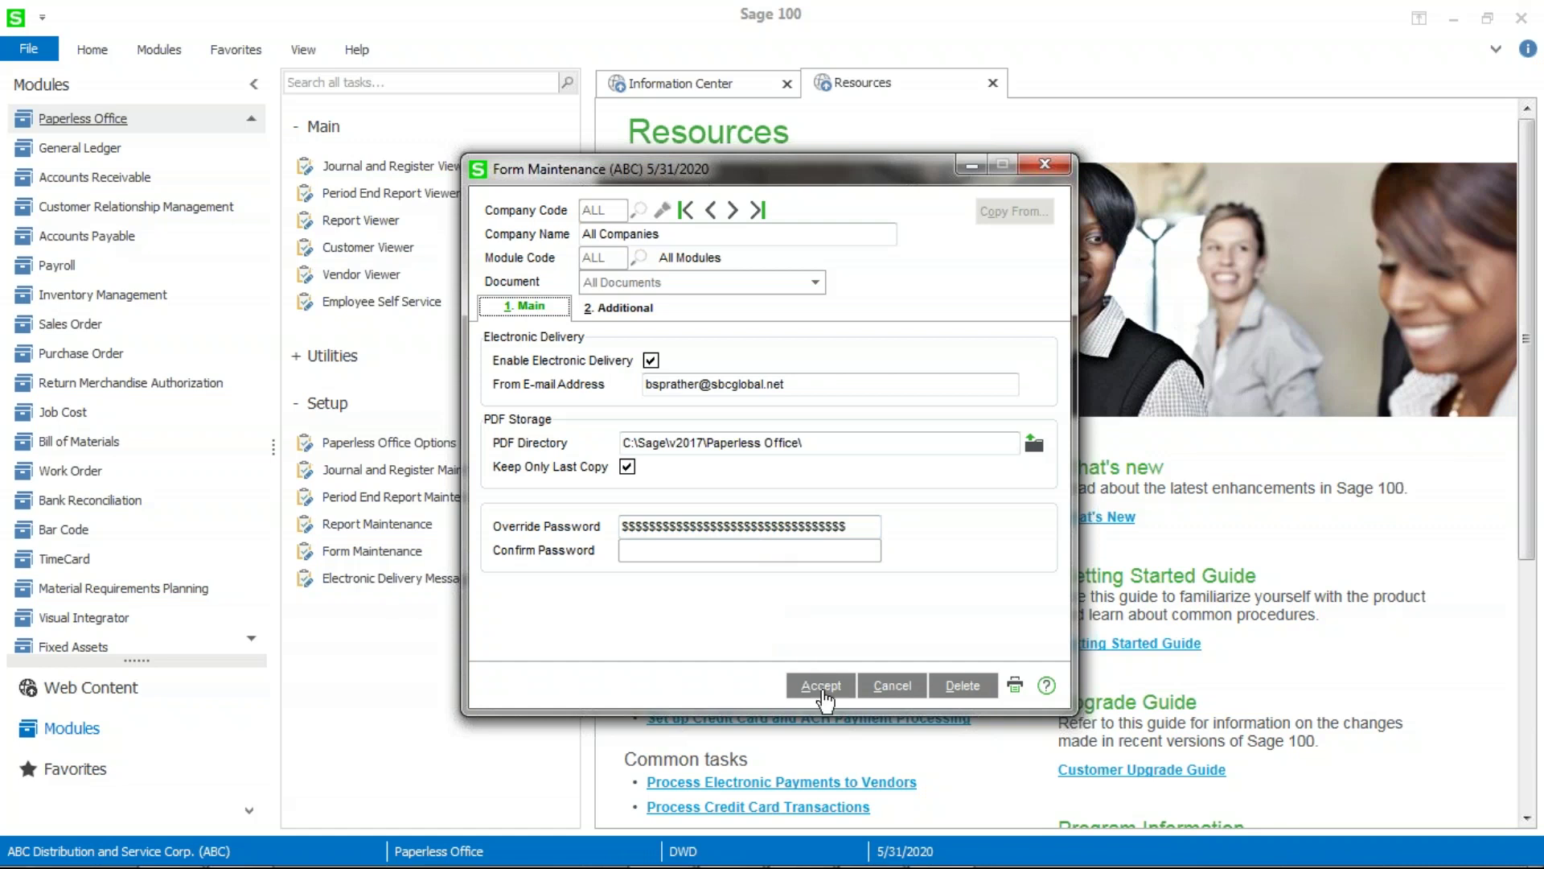
Step: Close Form Maintenance and load the Customer Forms S/O Invoice message in Electronic Delivery Message Maintenance
click(1071, 165)
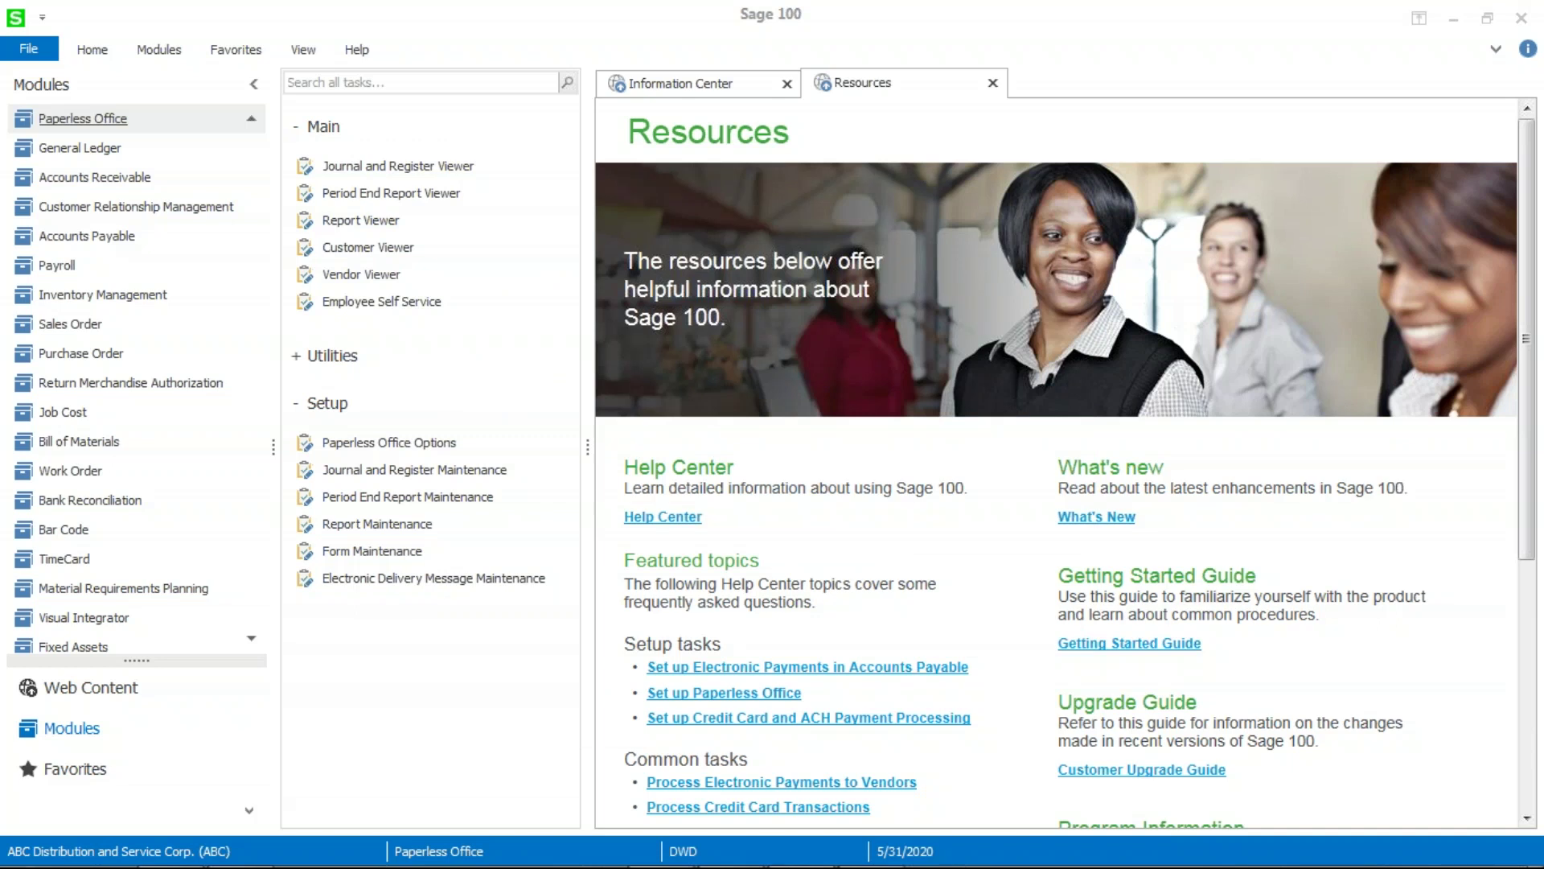
click(410, 579)
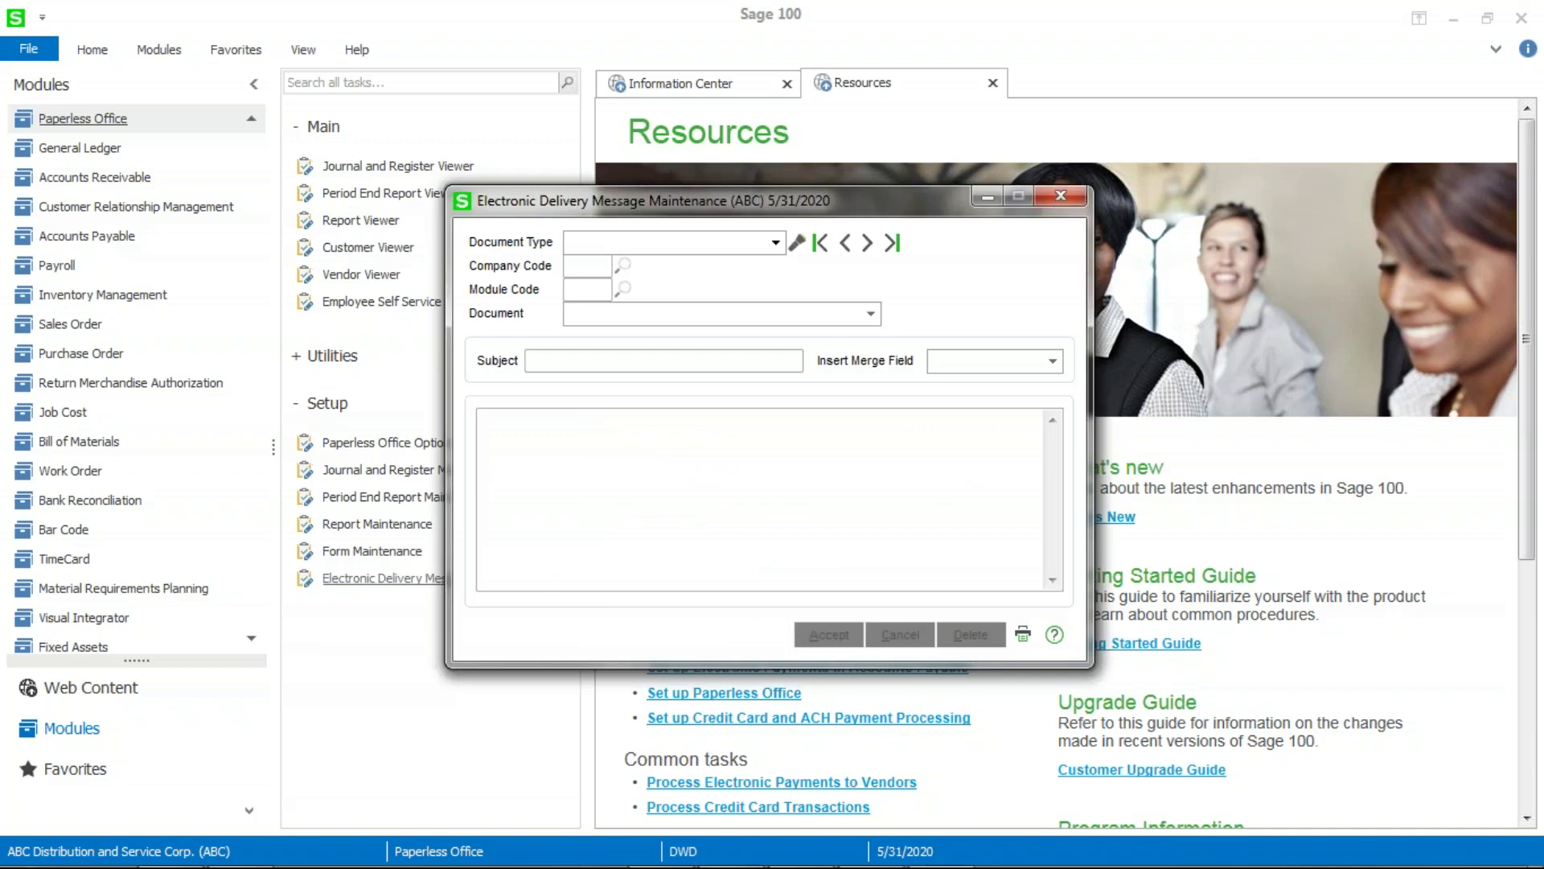
click(797, 243)
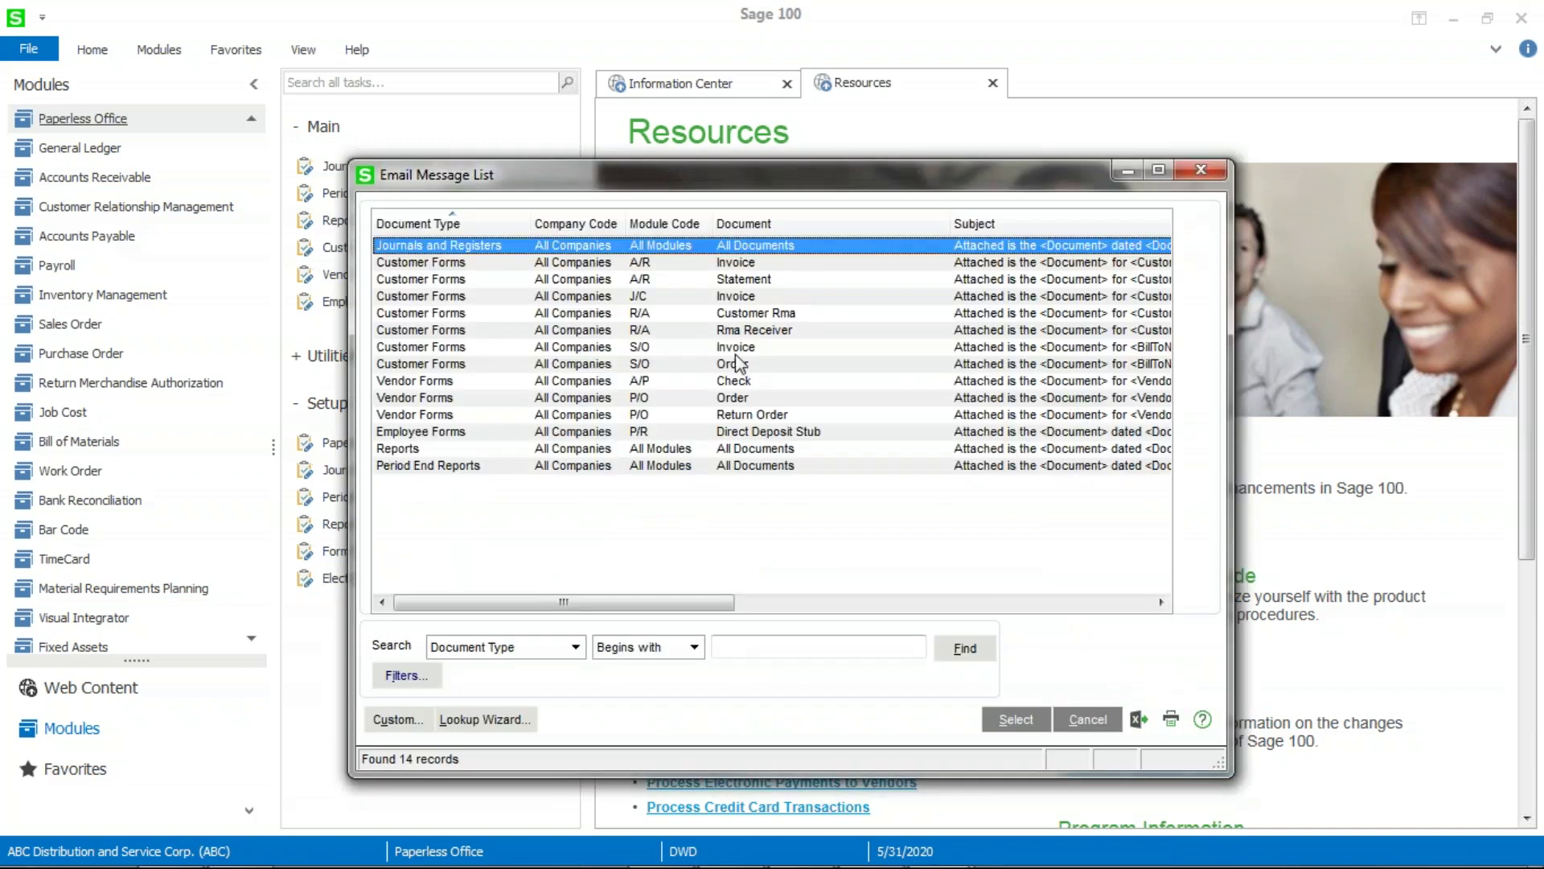
click(736, 348)
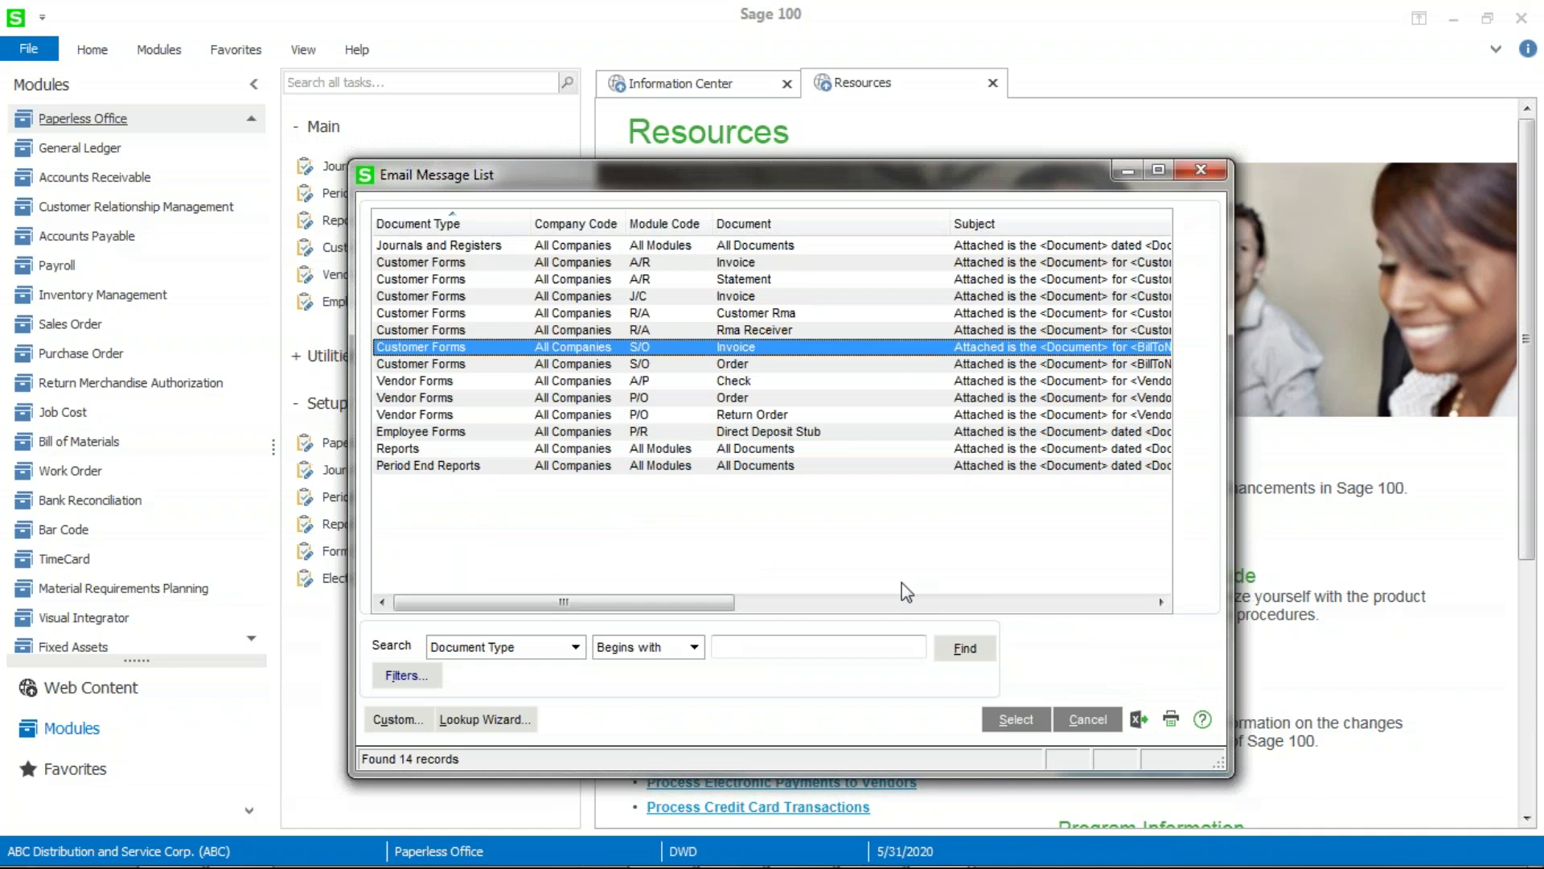
click(1010, 720)
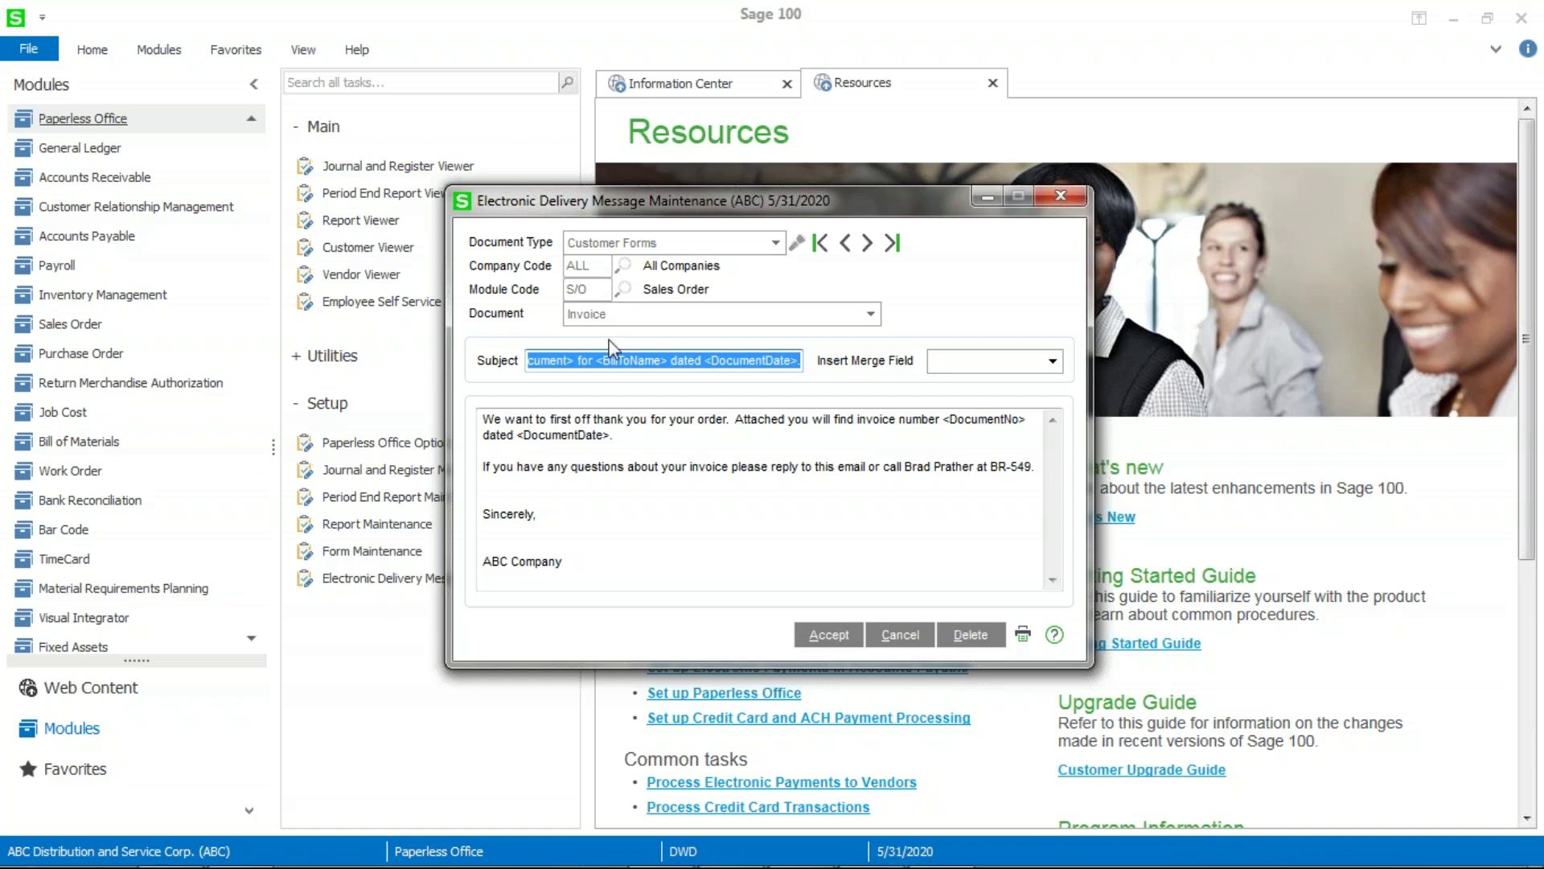
Step: Review the invoice subject line and available merge fields without changes, then accept the message
click(632, 361)
key(Home)
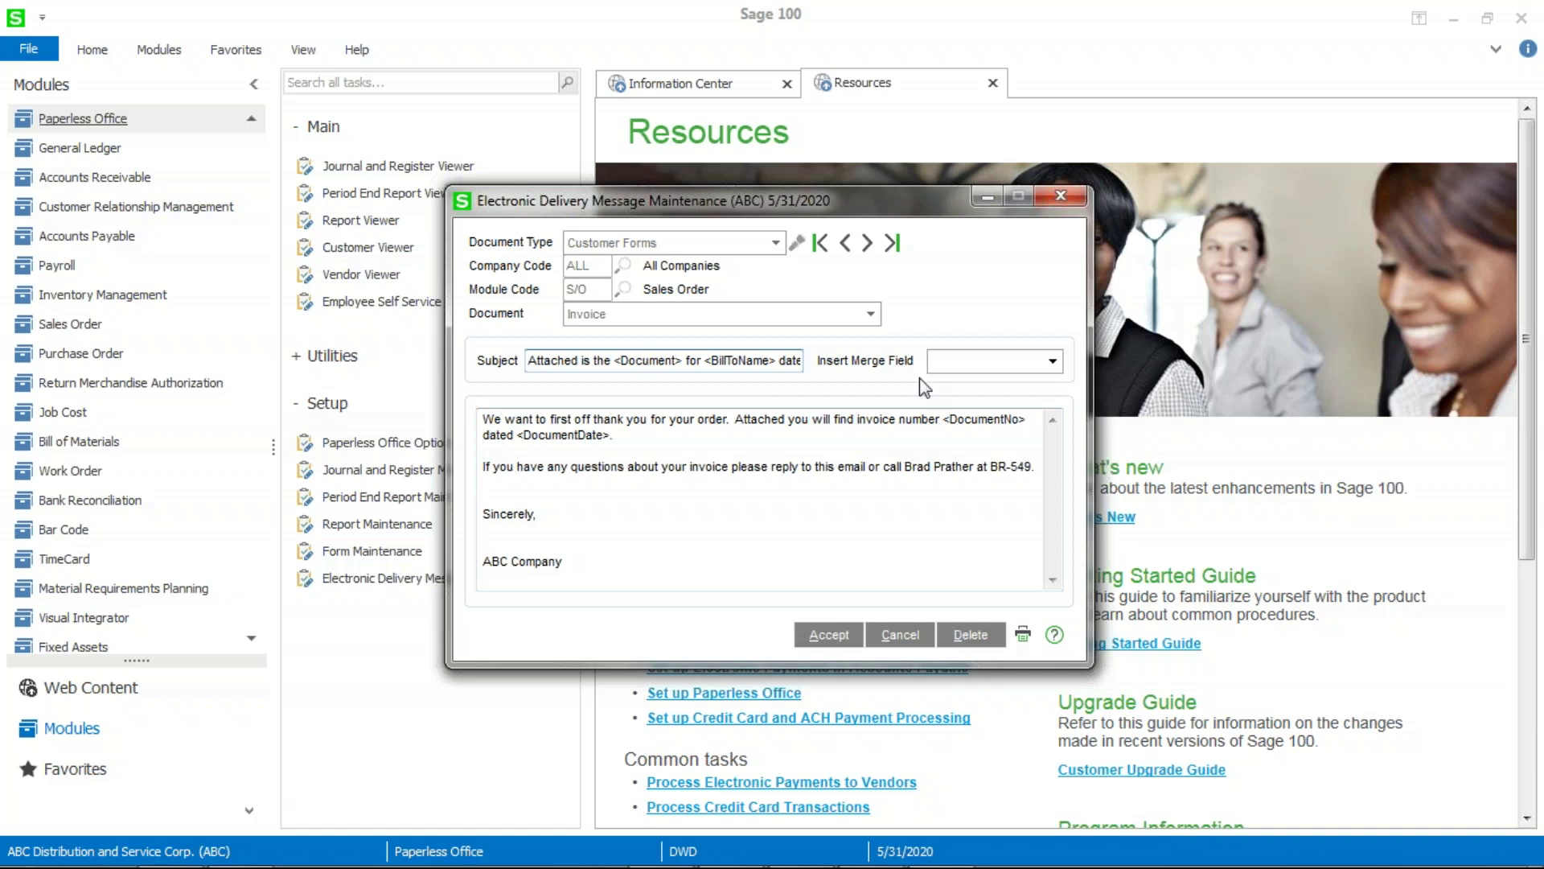
click(1052, 363)
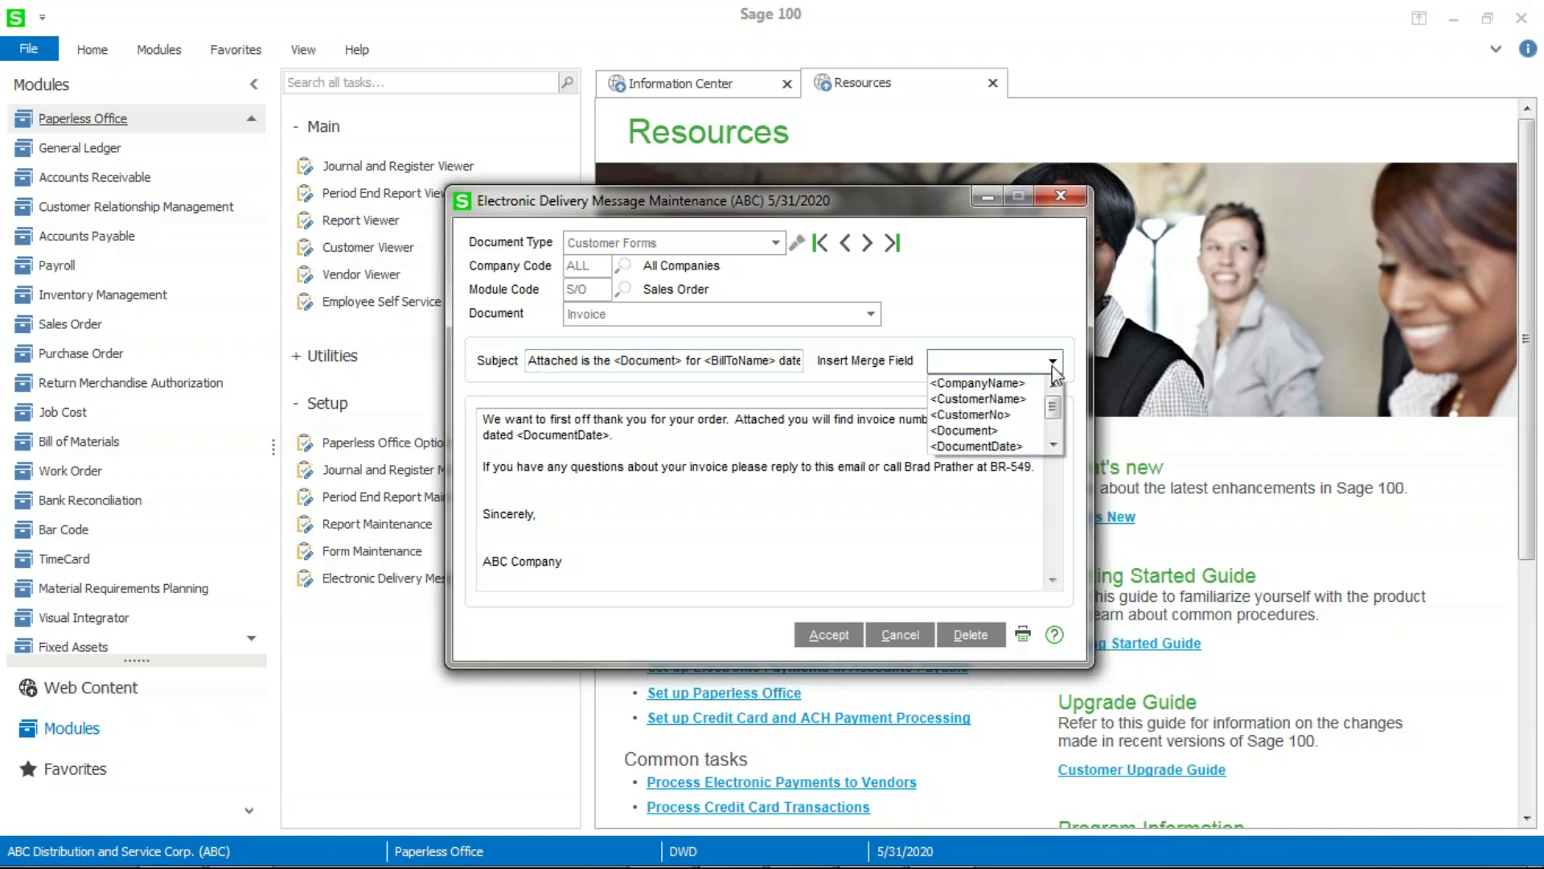
click(1053, 364)
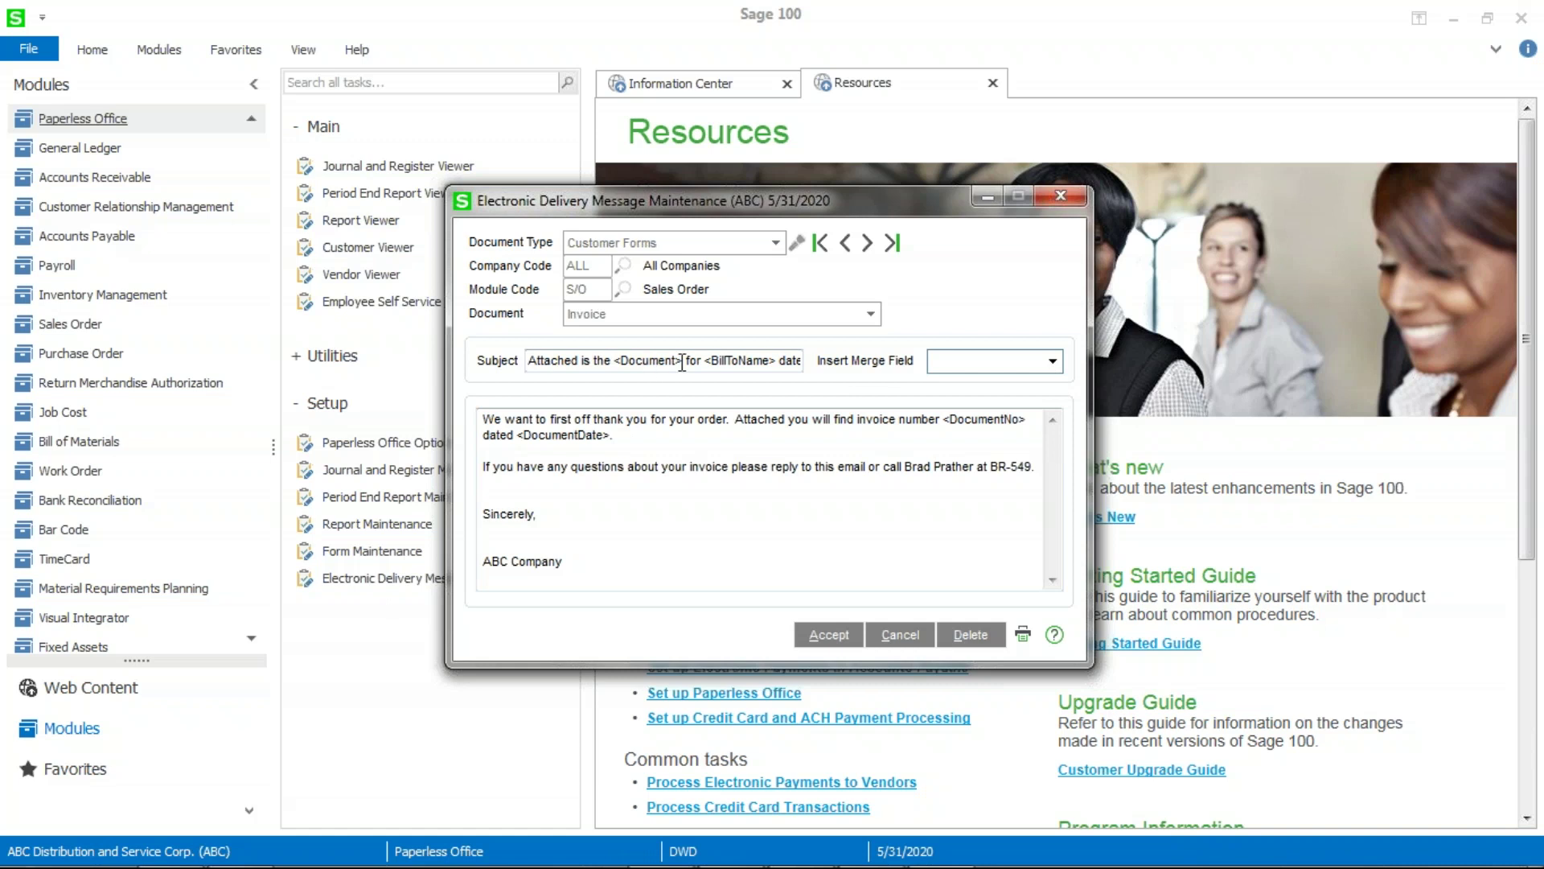
click(735, 360)
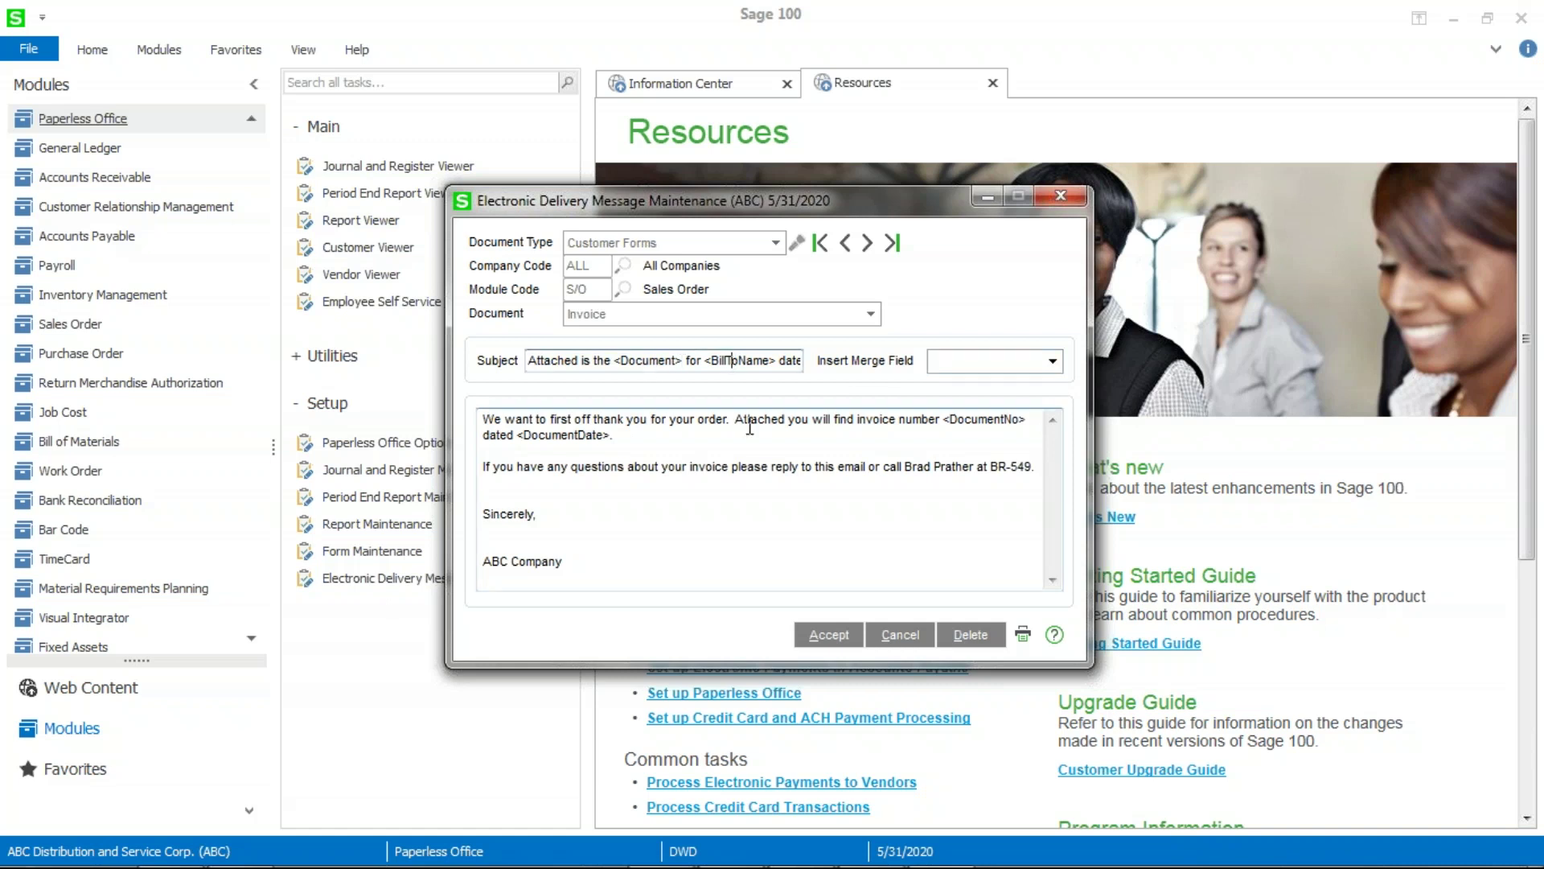
key(Right)
key(Right)
key(Right)
key(Right)
key(Right)
key(Right)
key(Right)
key(Right)
key(Right)
key(Right)
key(Right)
key(Right)
key(Right)
key(Right)
key(Right)
key(Right)
key(Right)
key(Right)
key(Right)
key(Right)
key(Right)
key(Right)
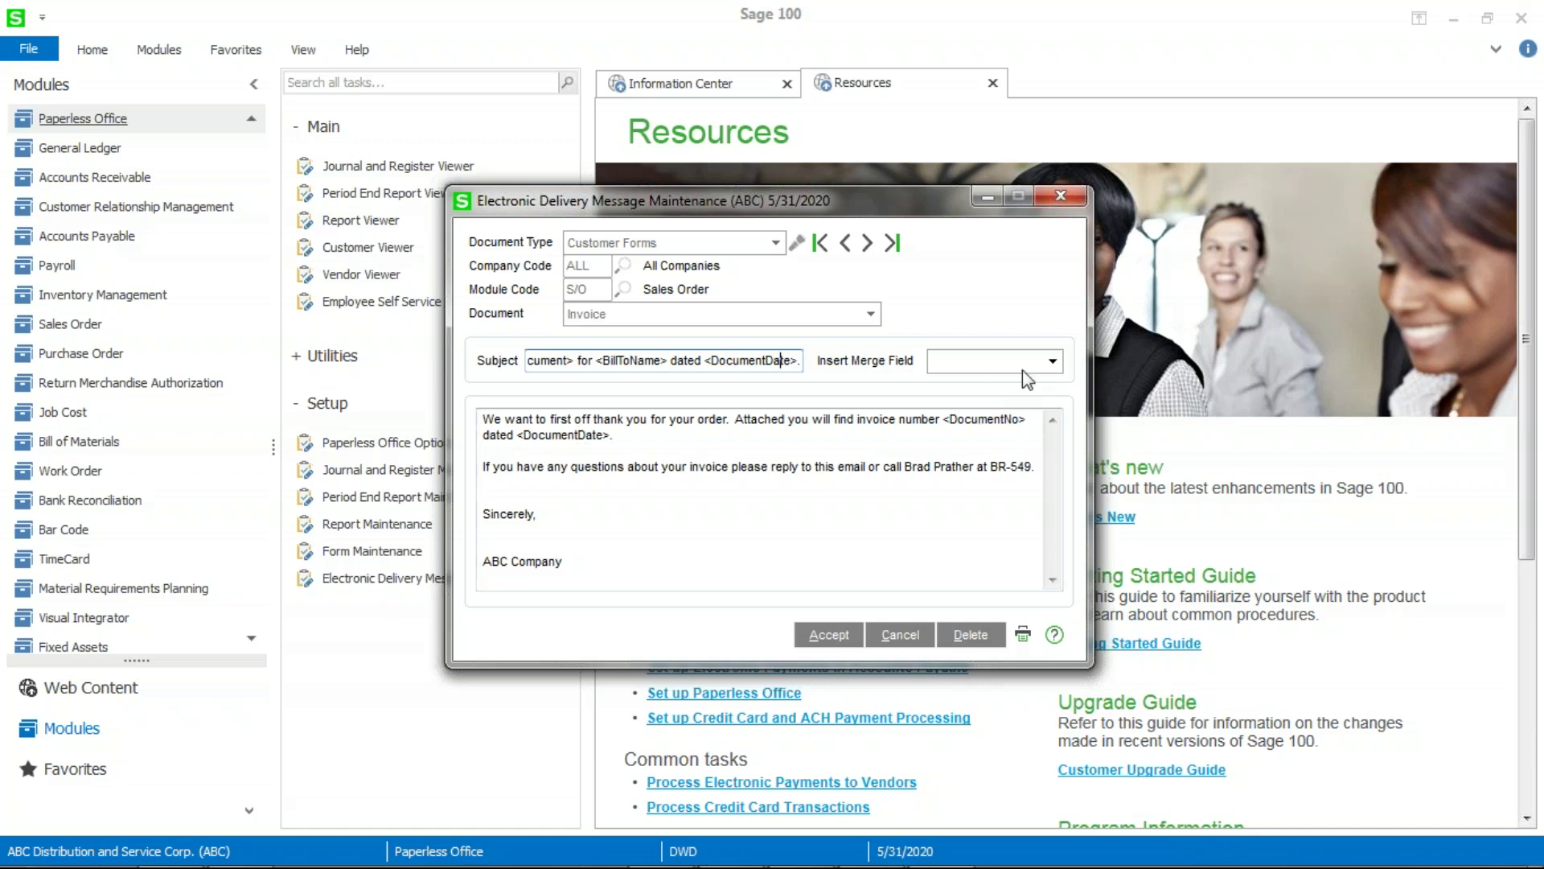
click(1053, 362)
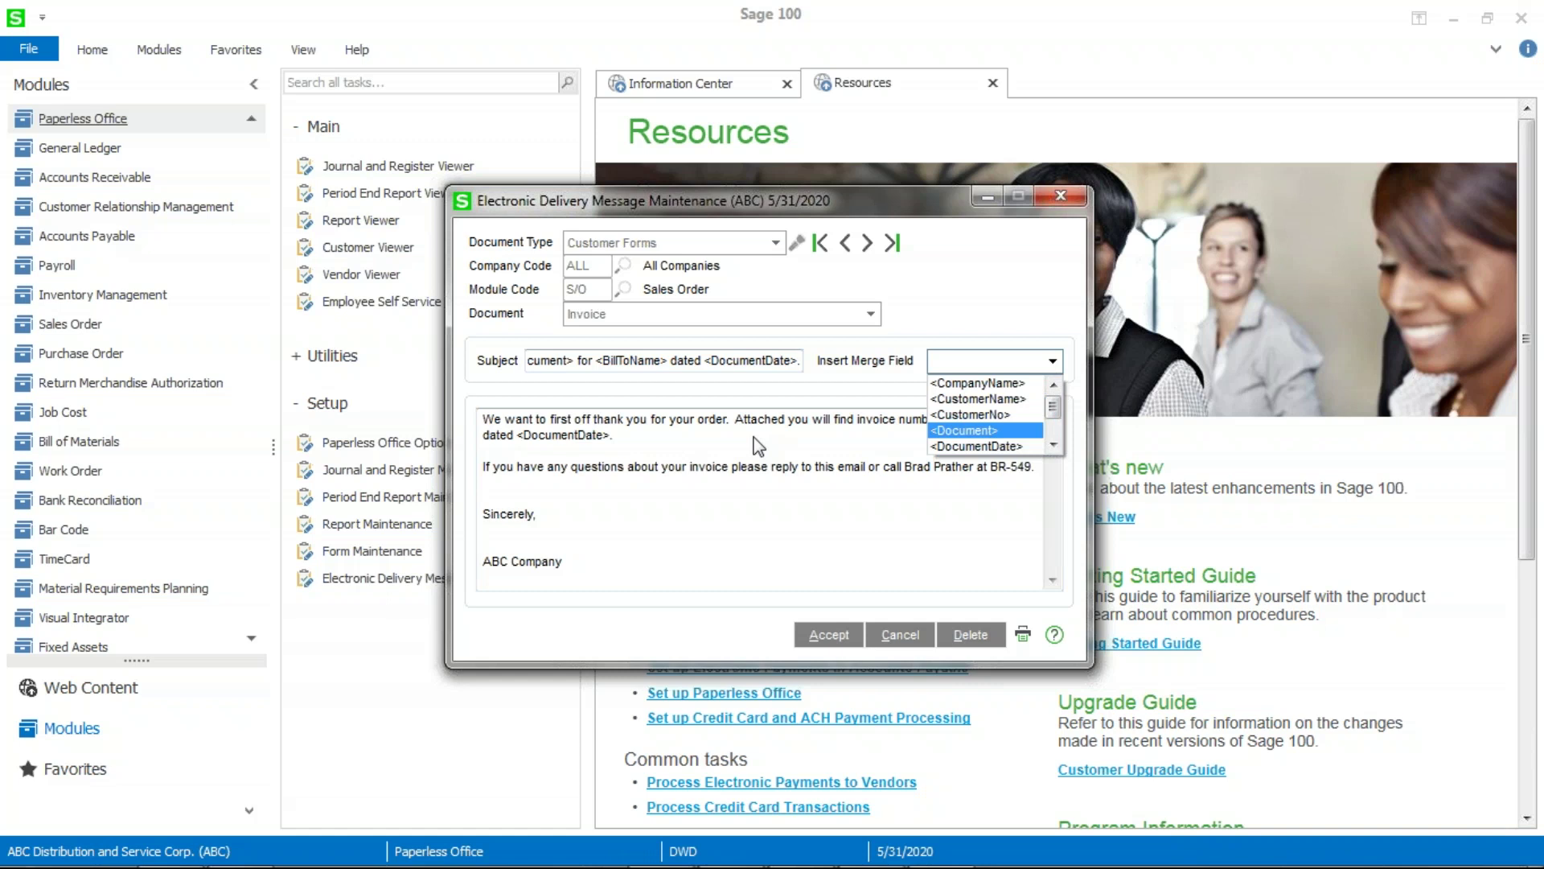
click(989, 321)
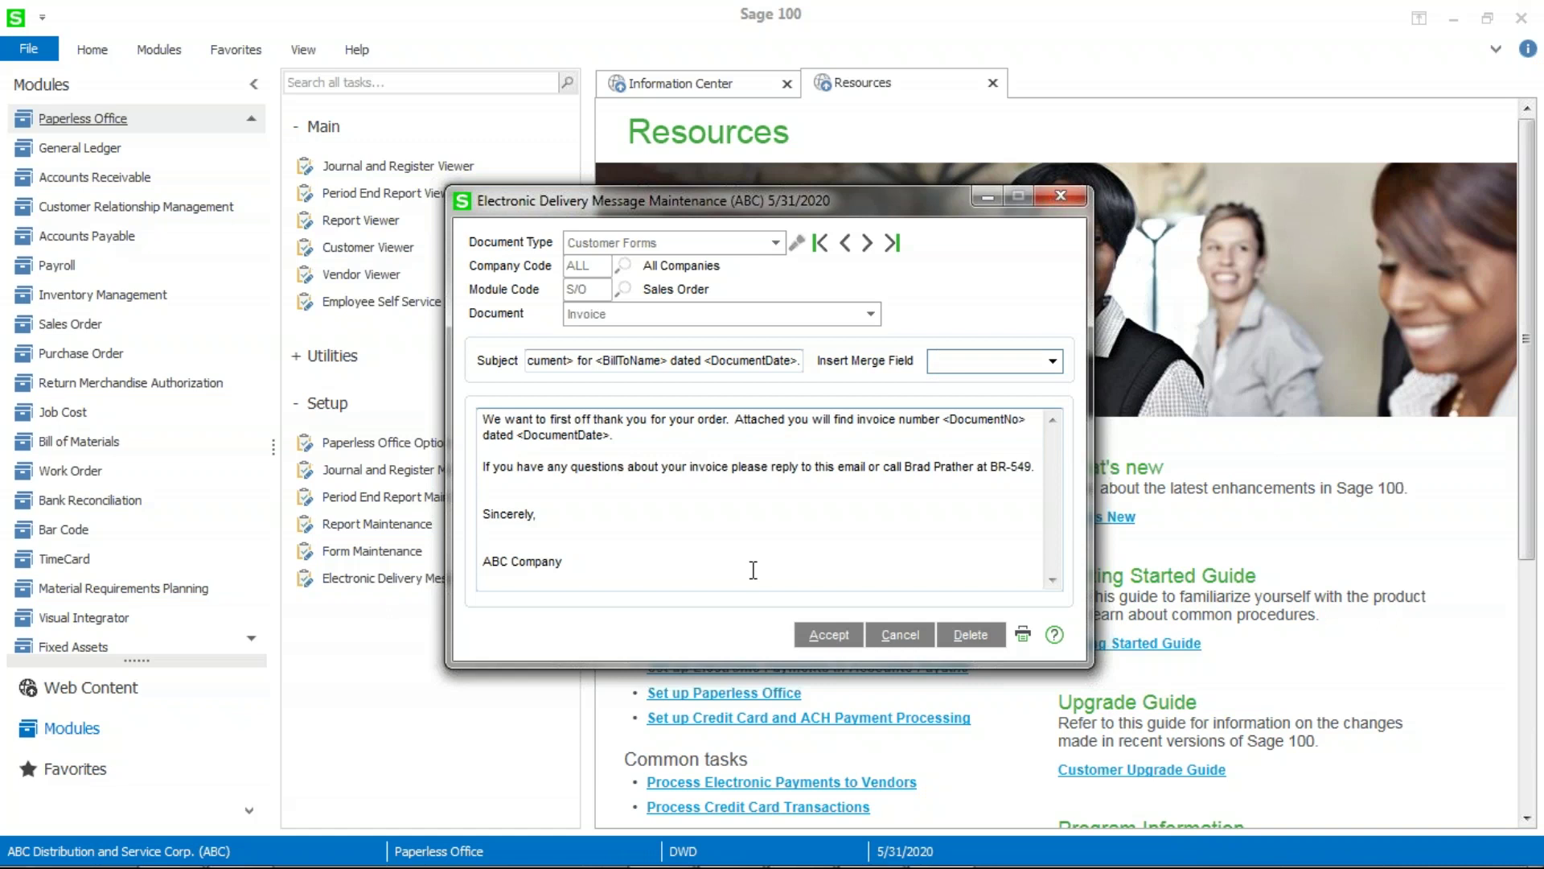
click(824, 637)
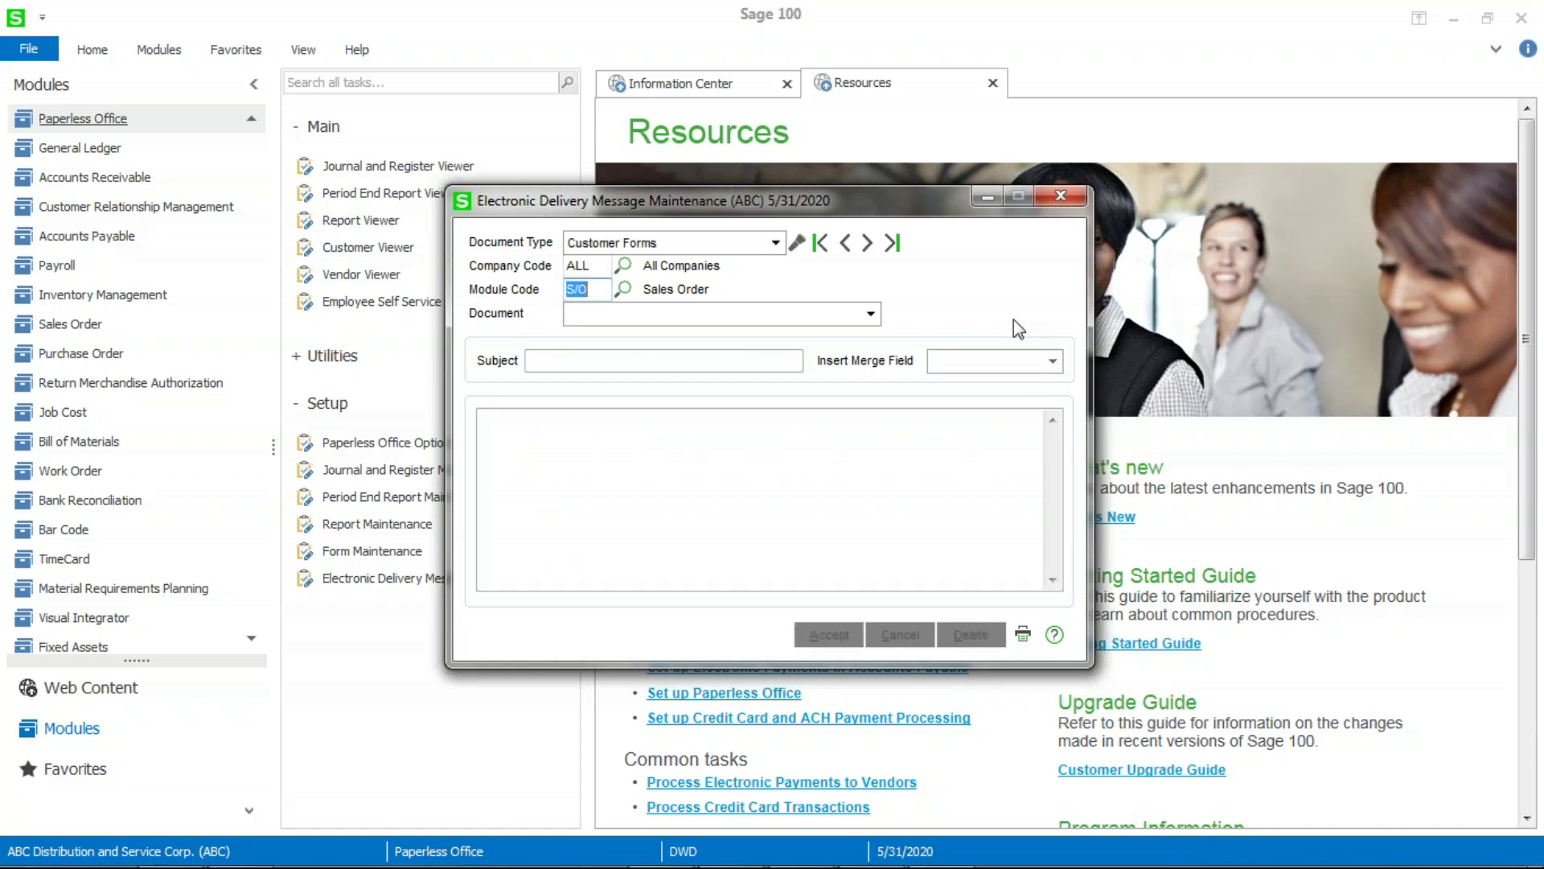
Step: Close message maintenance and load the first customer in Accounts Receivable Customer Maintenance
click(1061, 197)
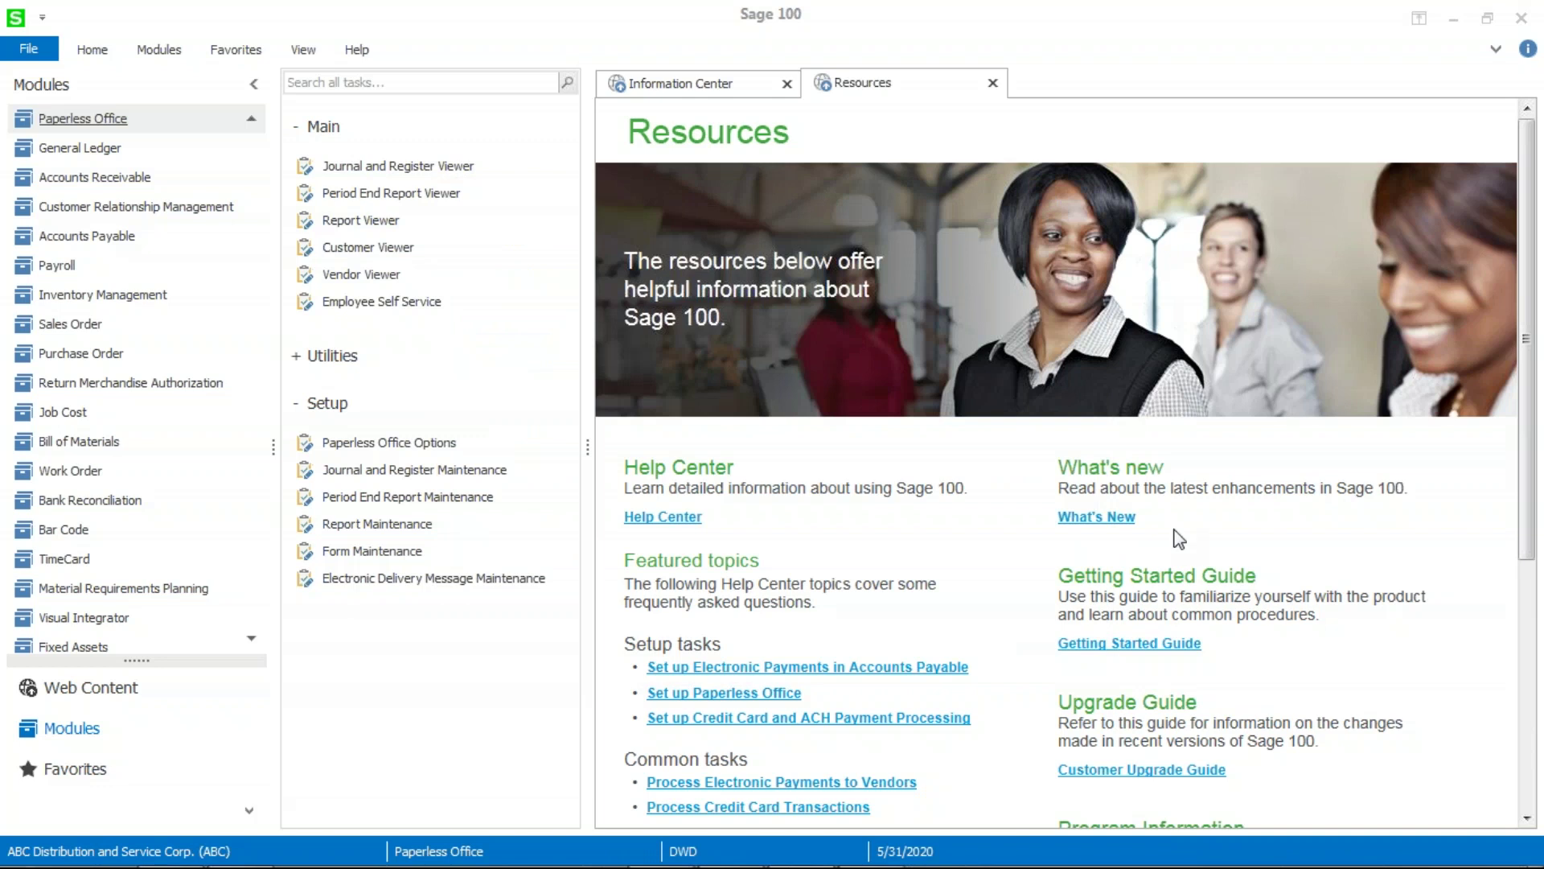
click(102, 183)
click(386, 180)
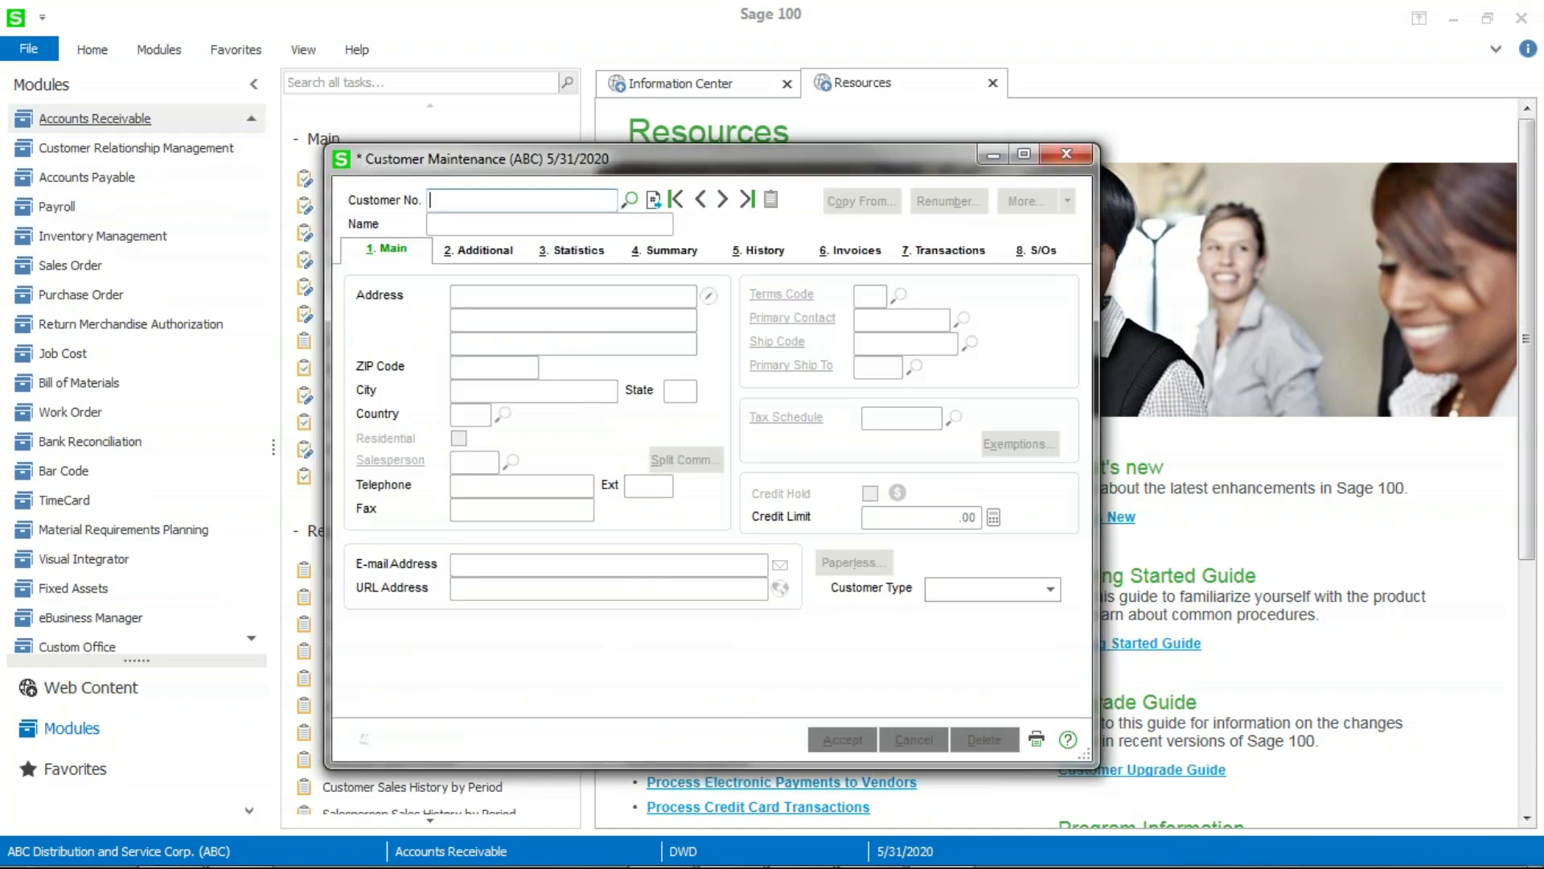
click(723, 200)
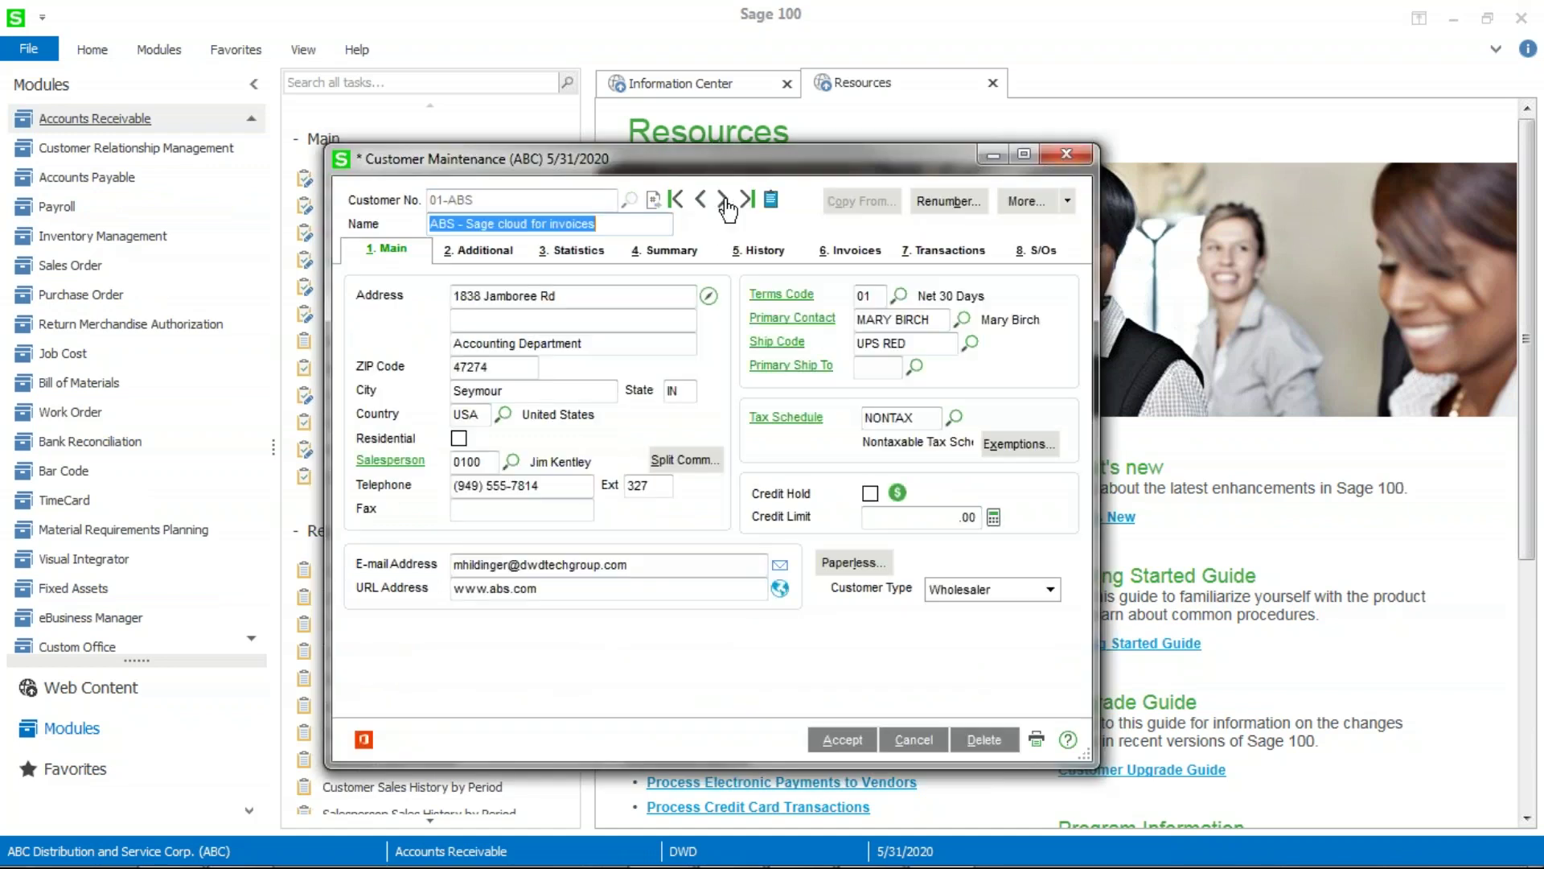
Step: Show the customer's paperless delivery options for the S/O Invoice document, with Print and E-mail checked
click(853, 565)
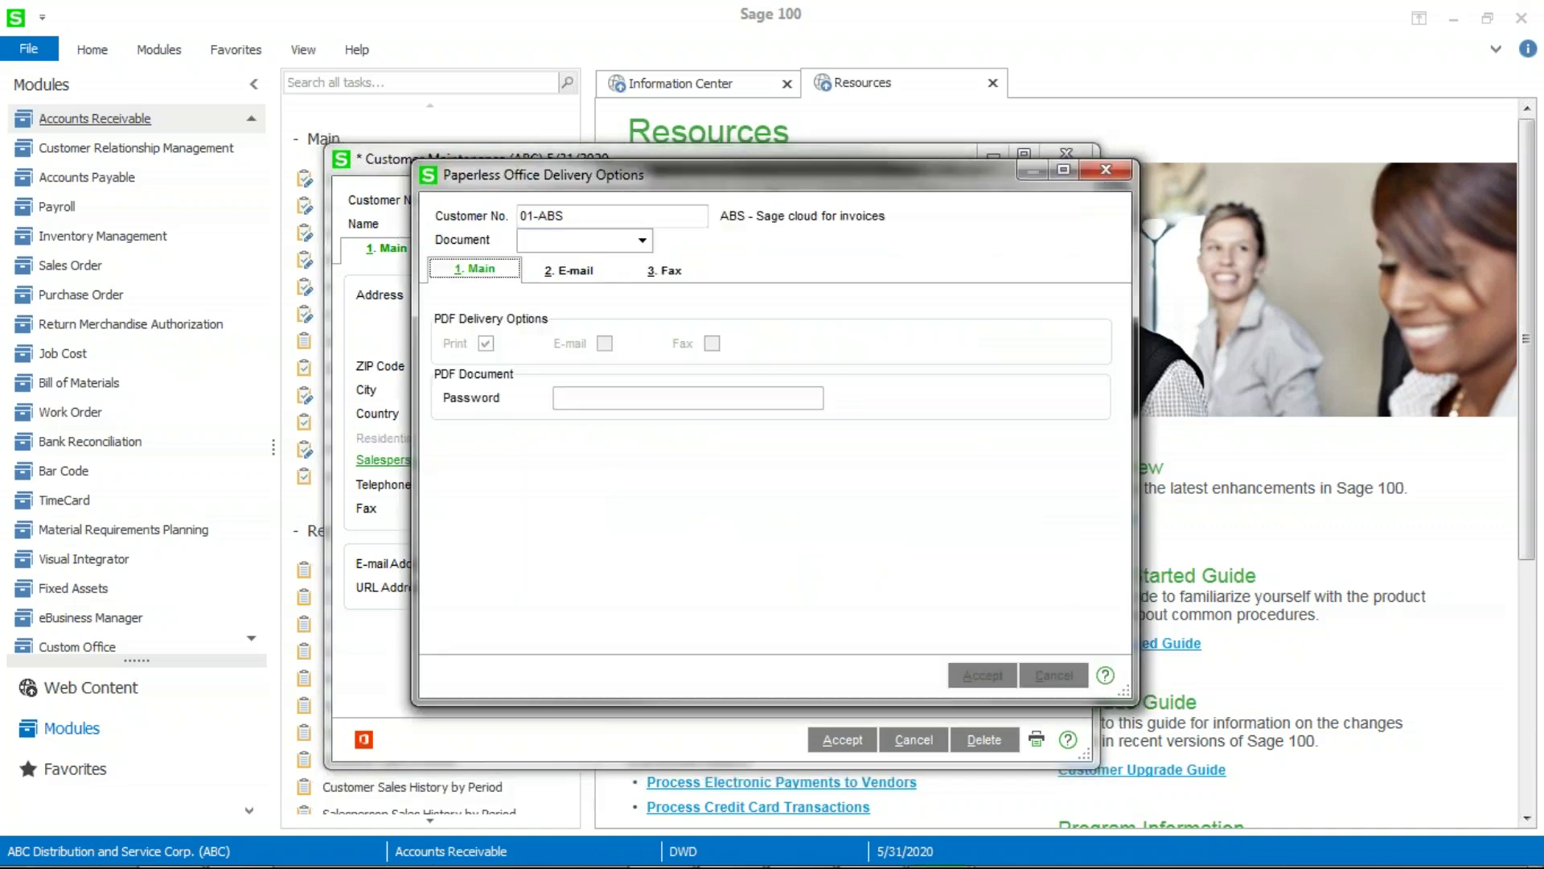
click(641, 241)
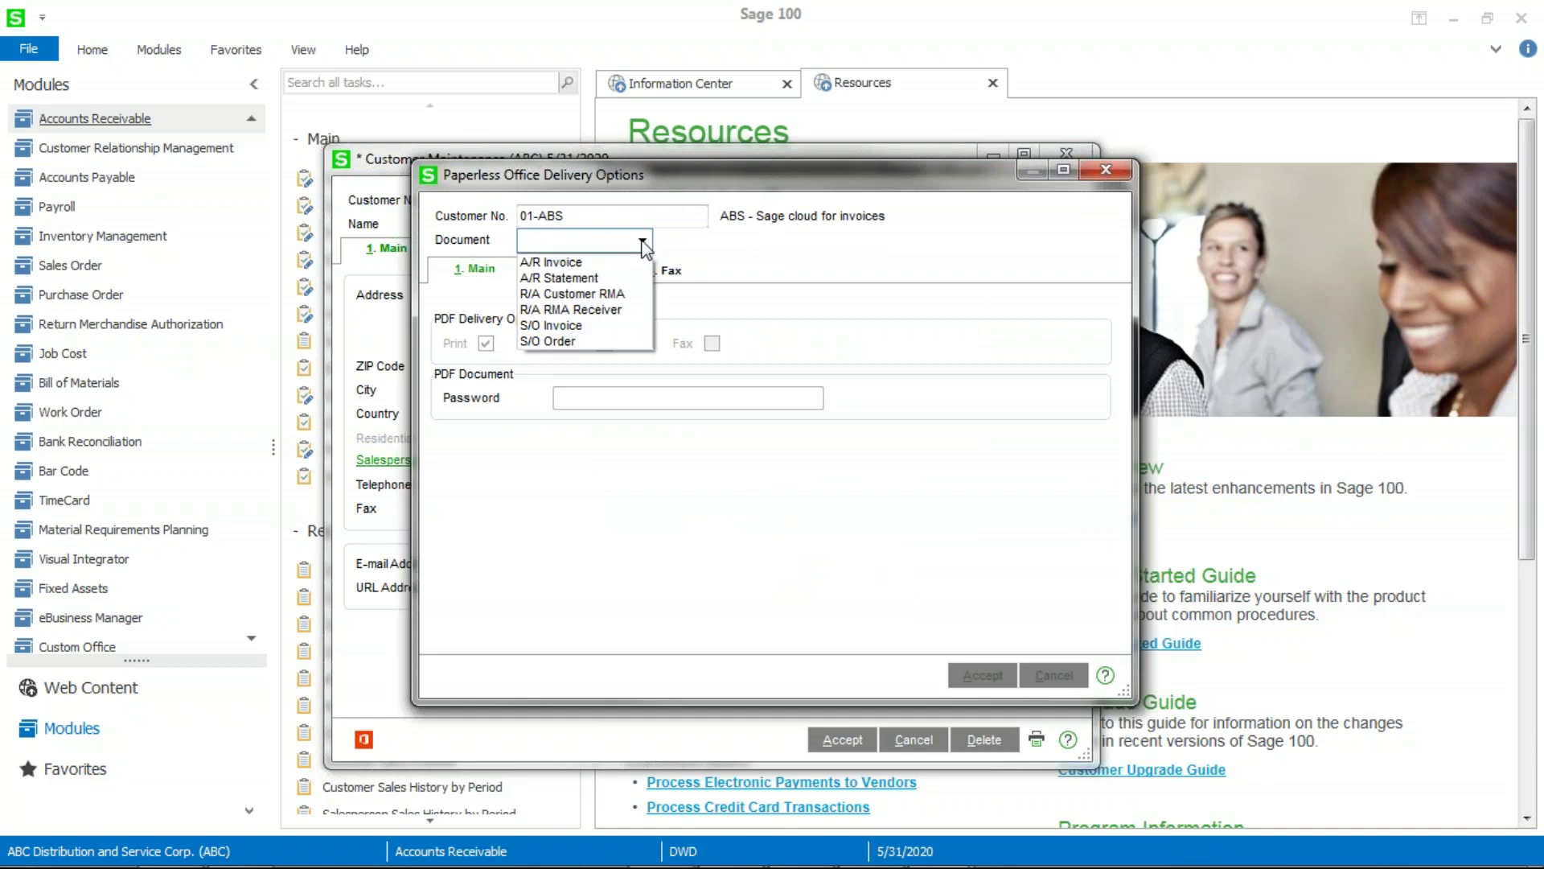
click(600, 326)
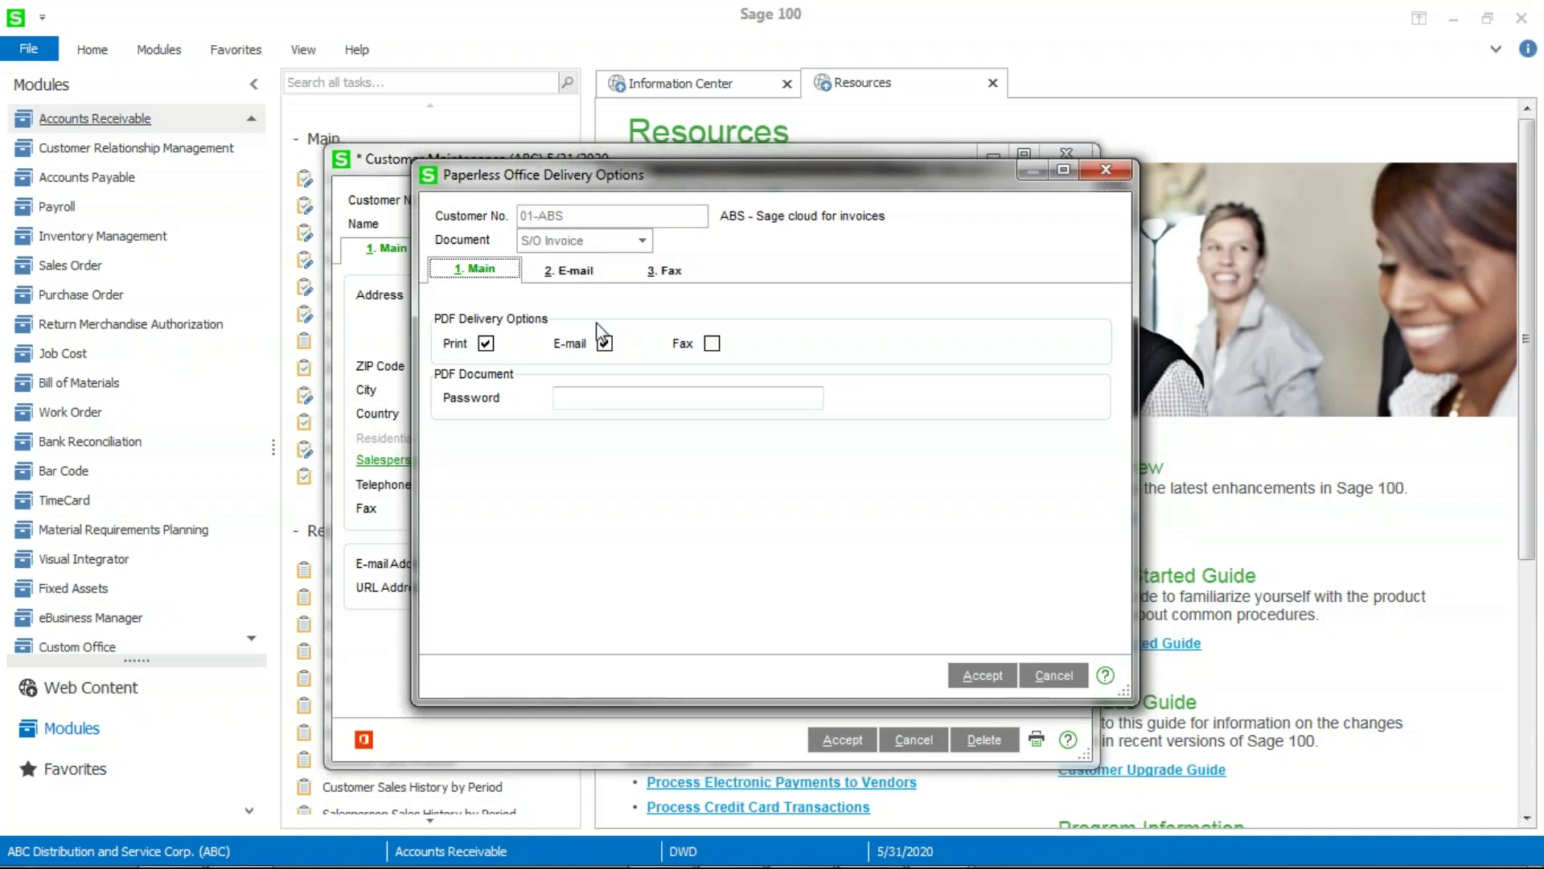
click(603, 400)
Step: Check the customer's S/O invoice e-mail contacts and additional addresses without adding anyone, then accept the delivery options
click(576, 274)
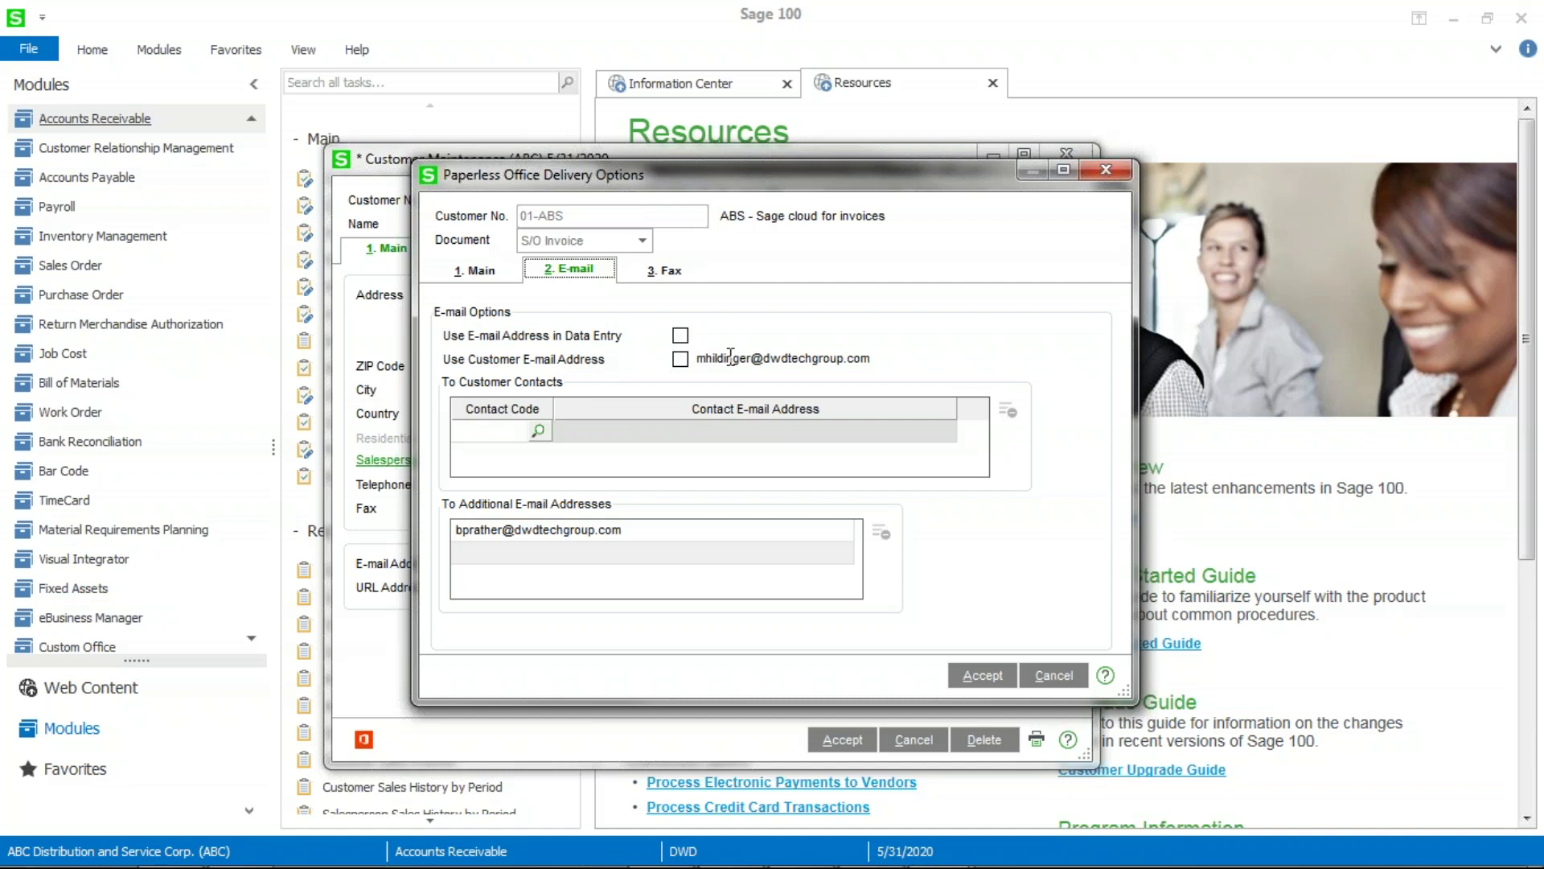
click(538, 431)
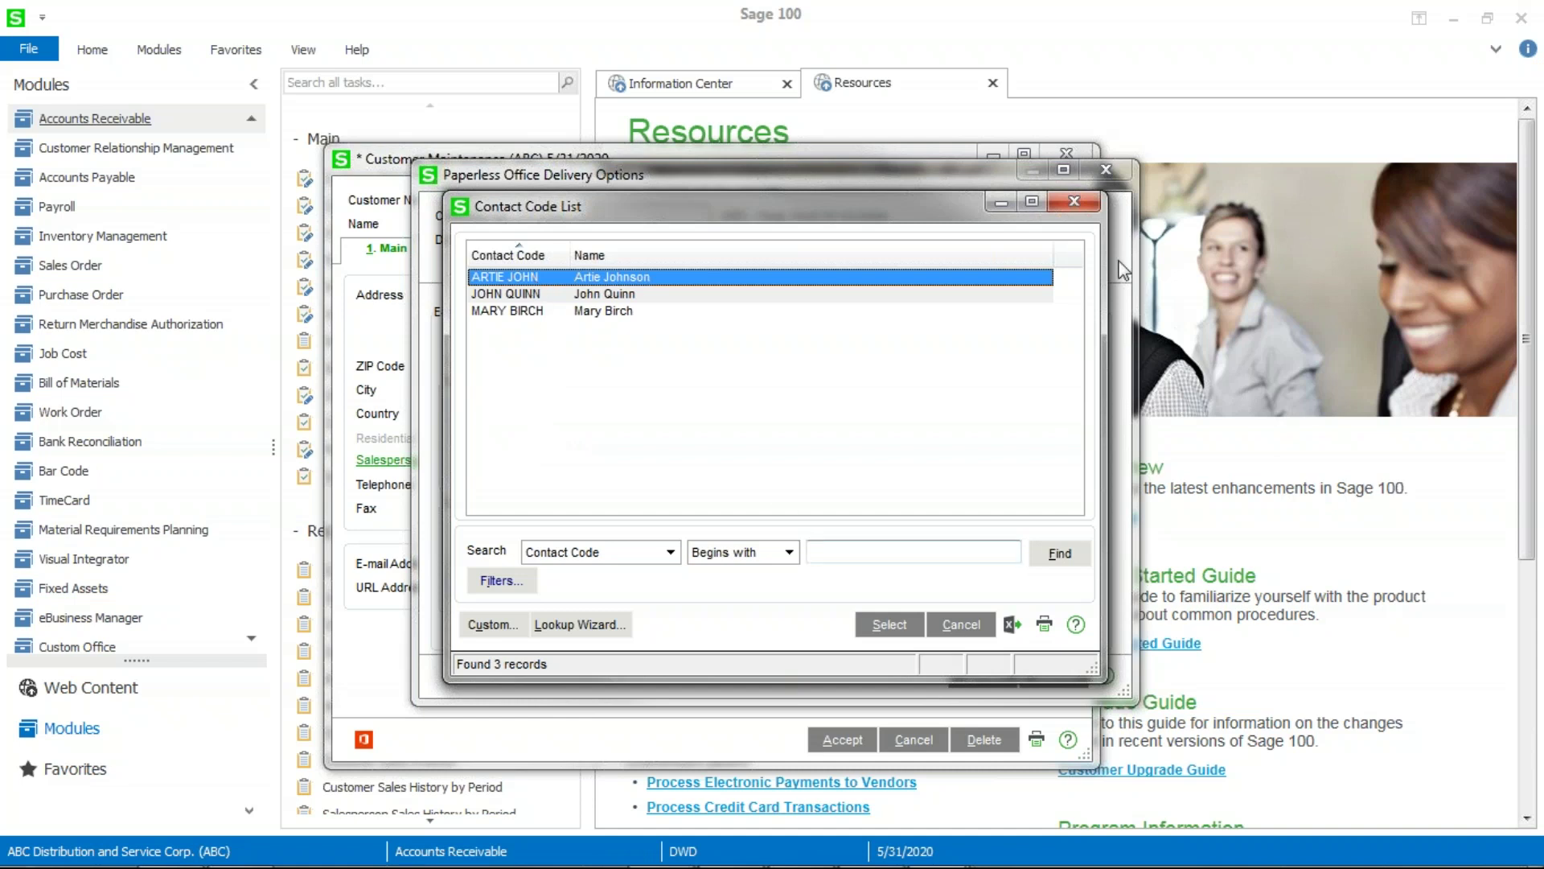
click(1076, 203)
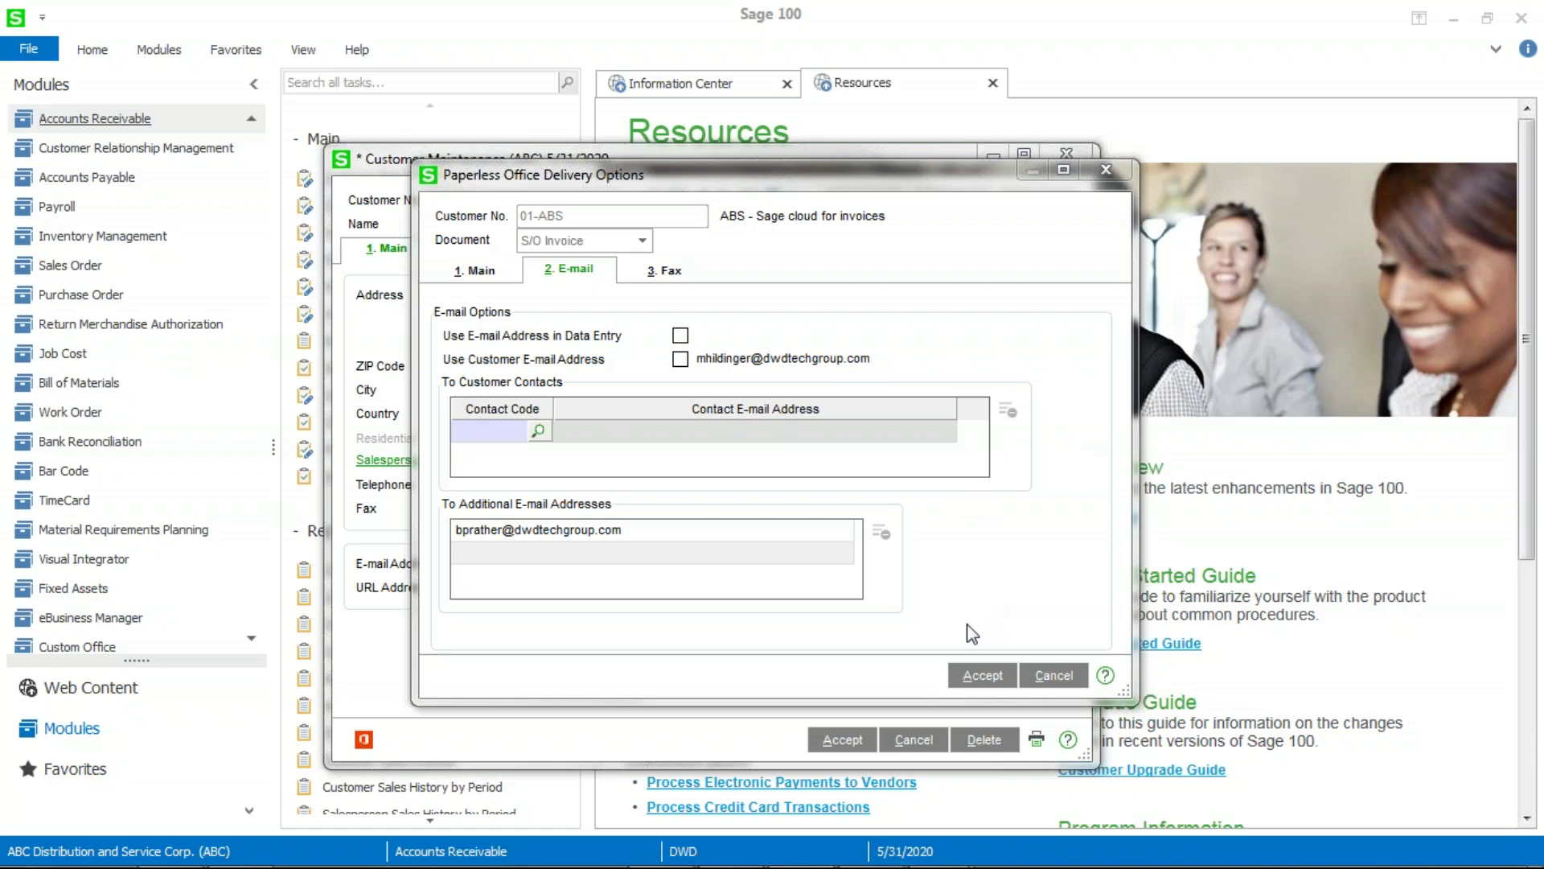
click(982, 676)
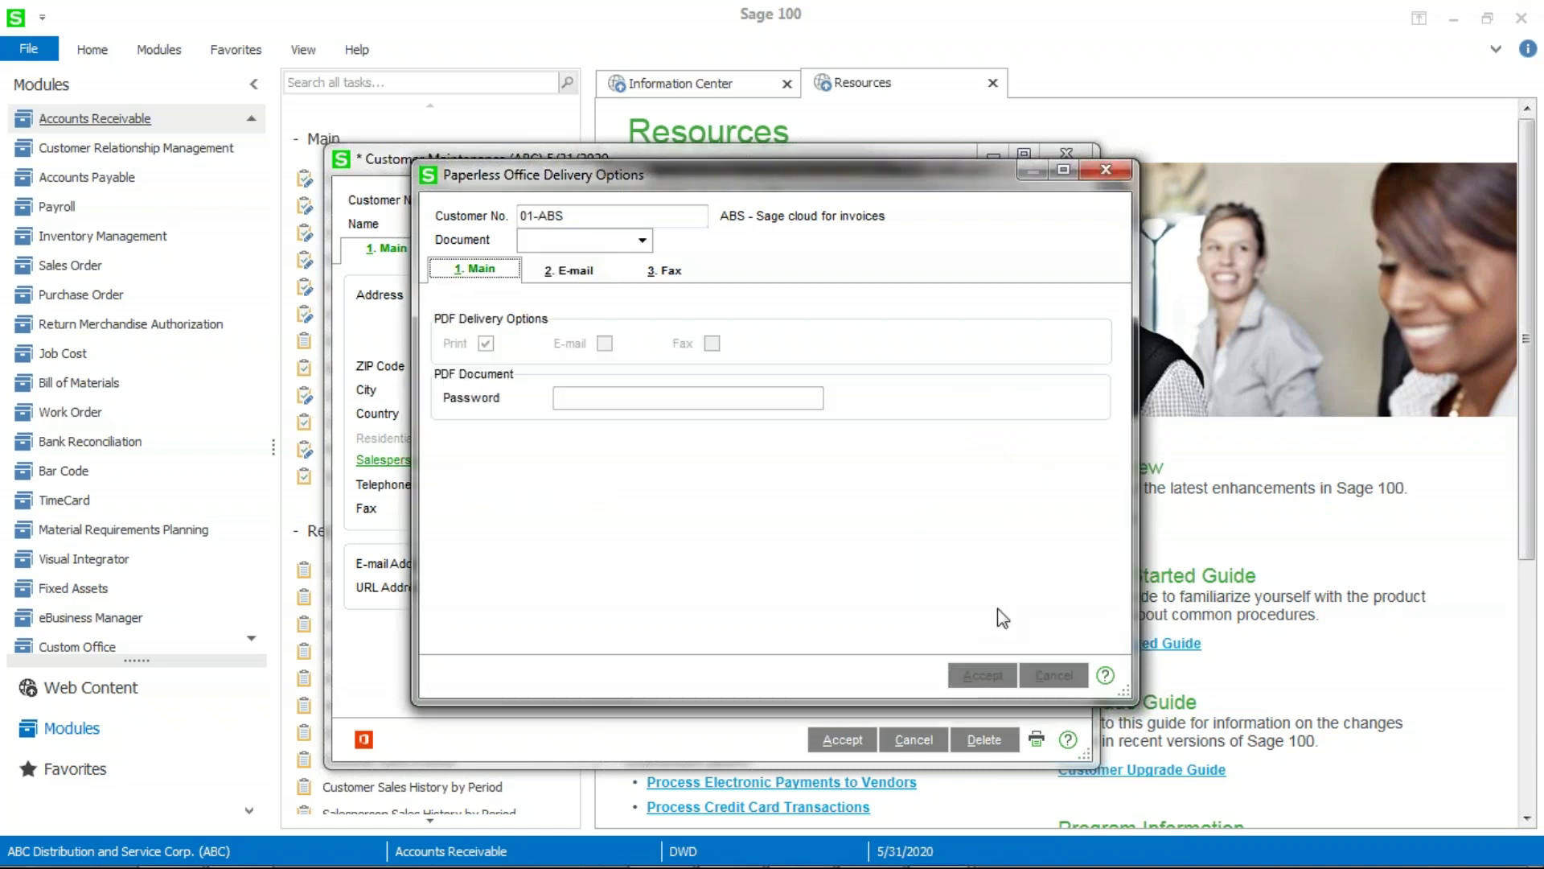
Step: Set the Sales Order accounting date to 5/31/2020 and select batch 00015 in S/O Invoice Printing
click(1107, 170)
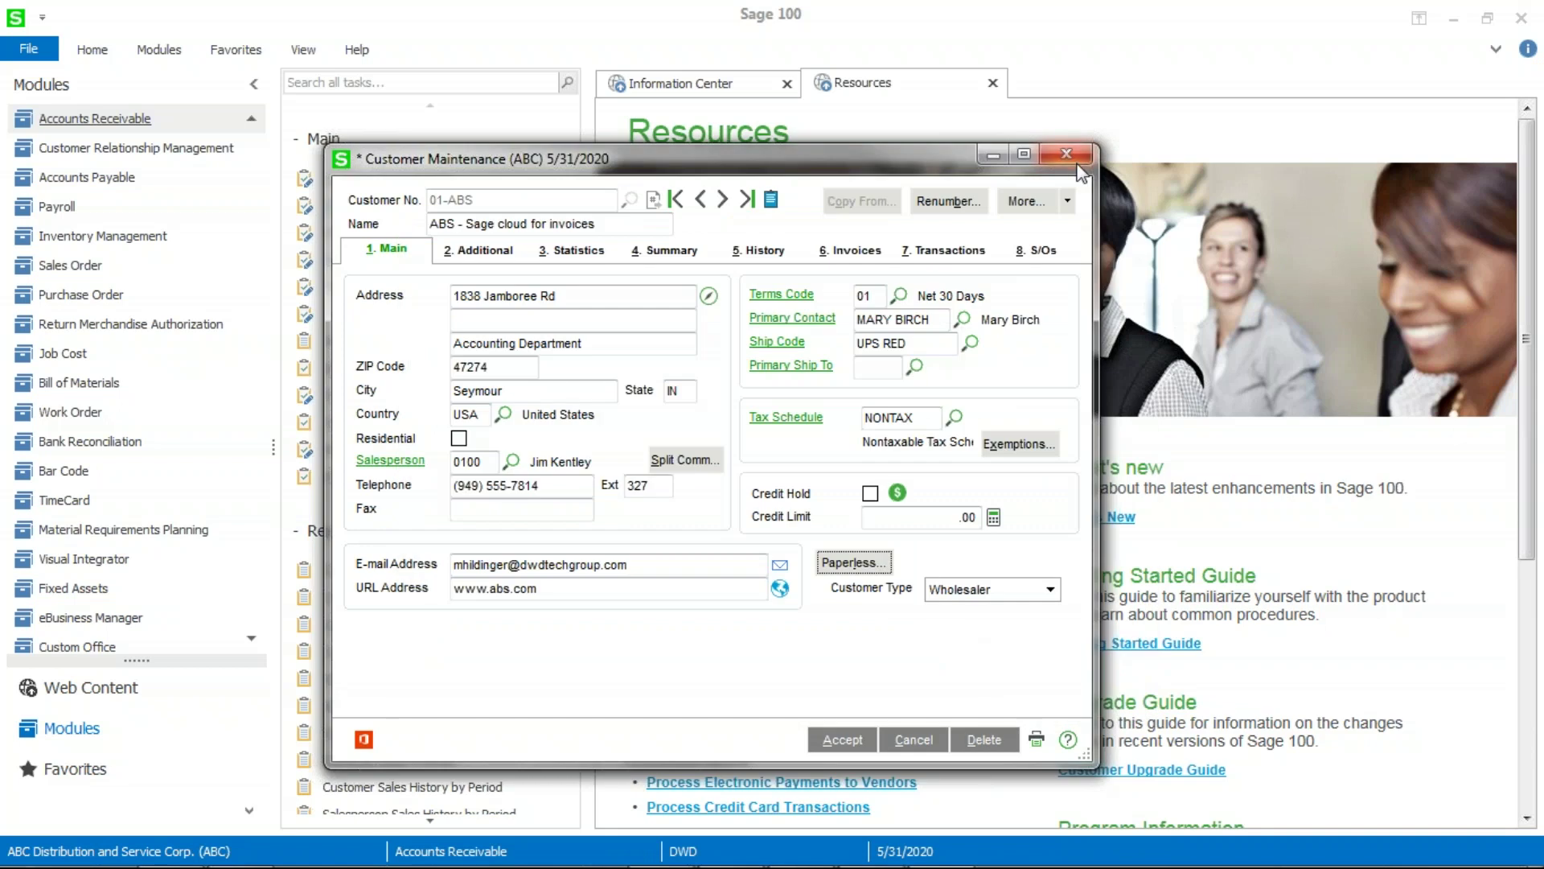
click(1070, 155)
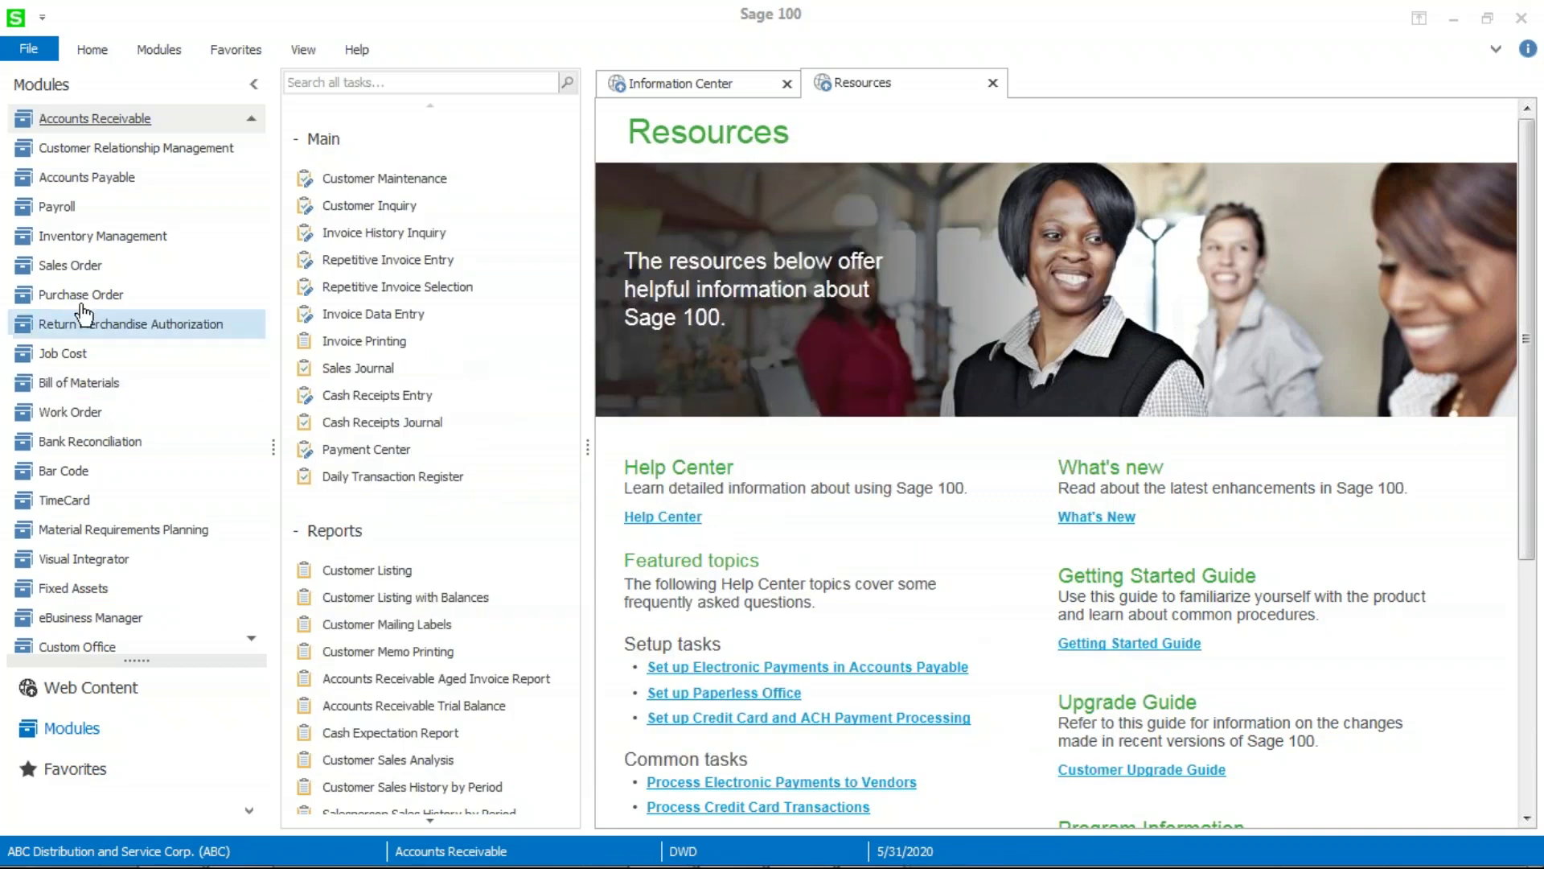
click(70, 265)
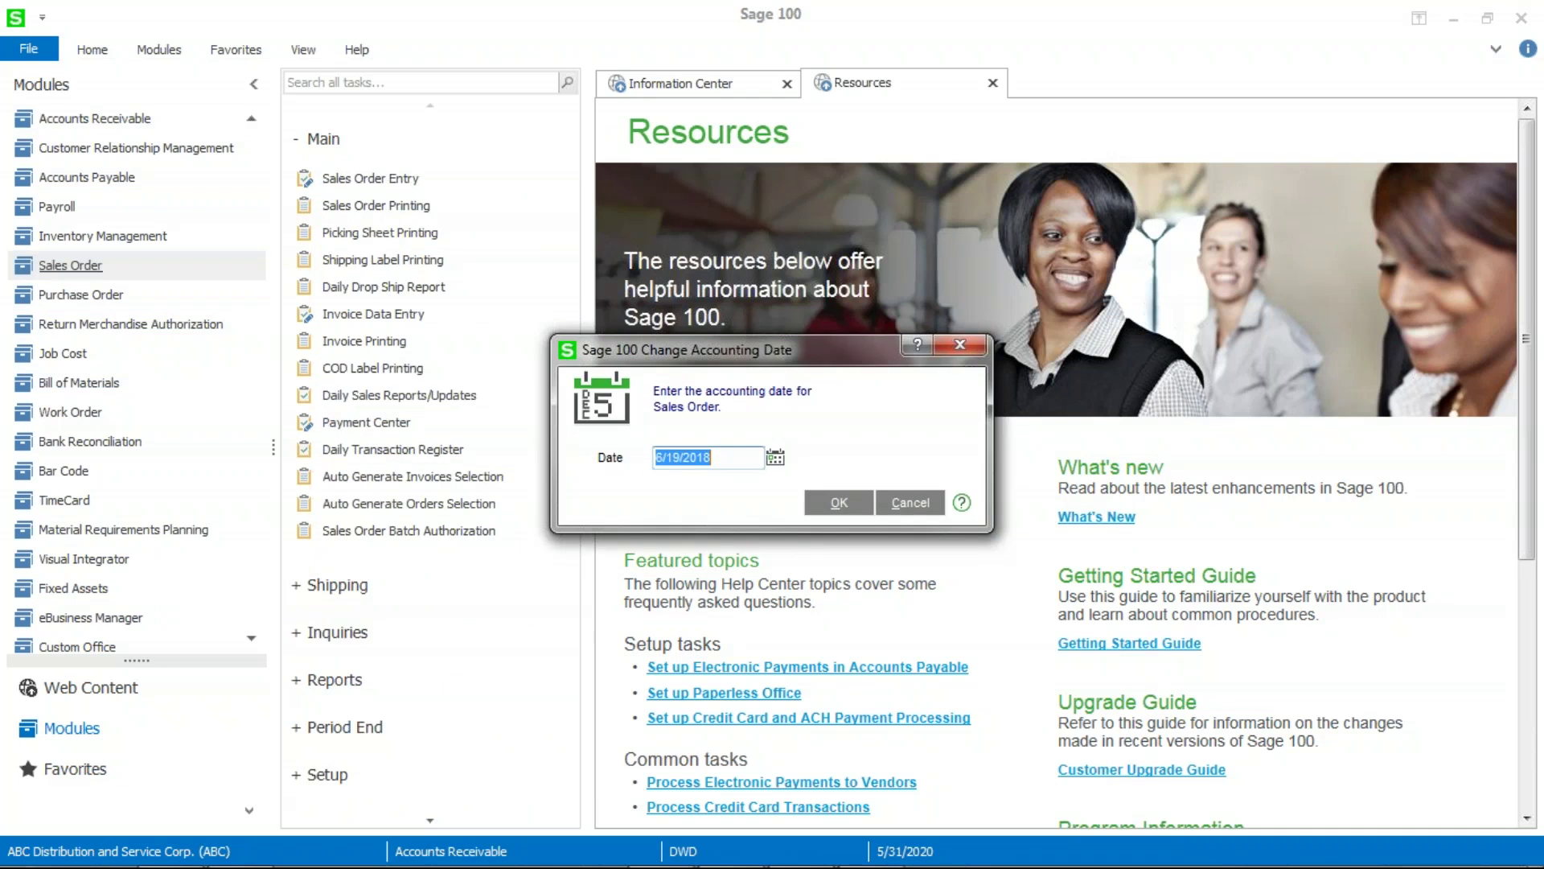
text(053120)
key(Tab)
key(Return)
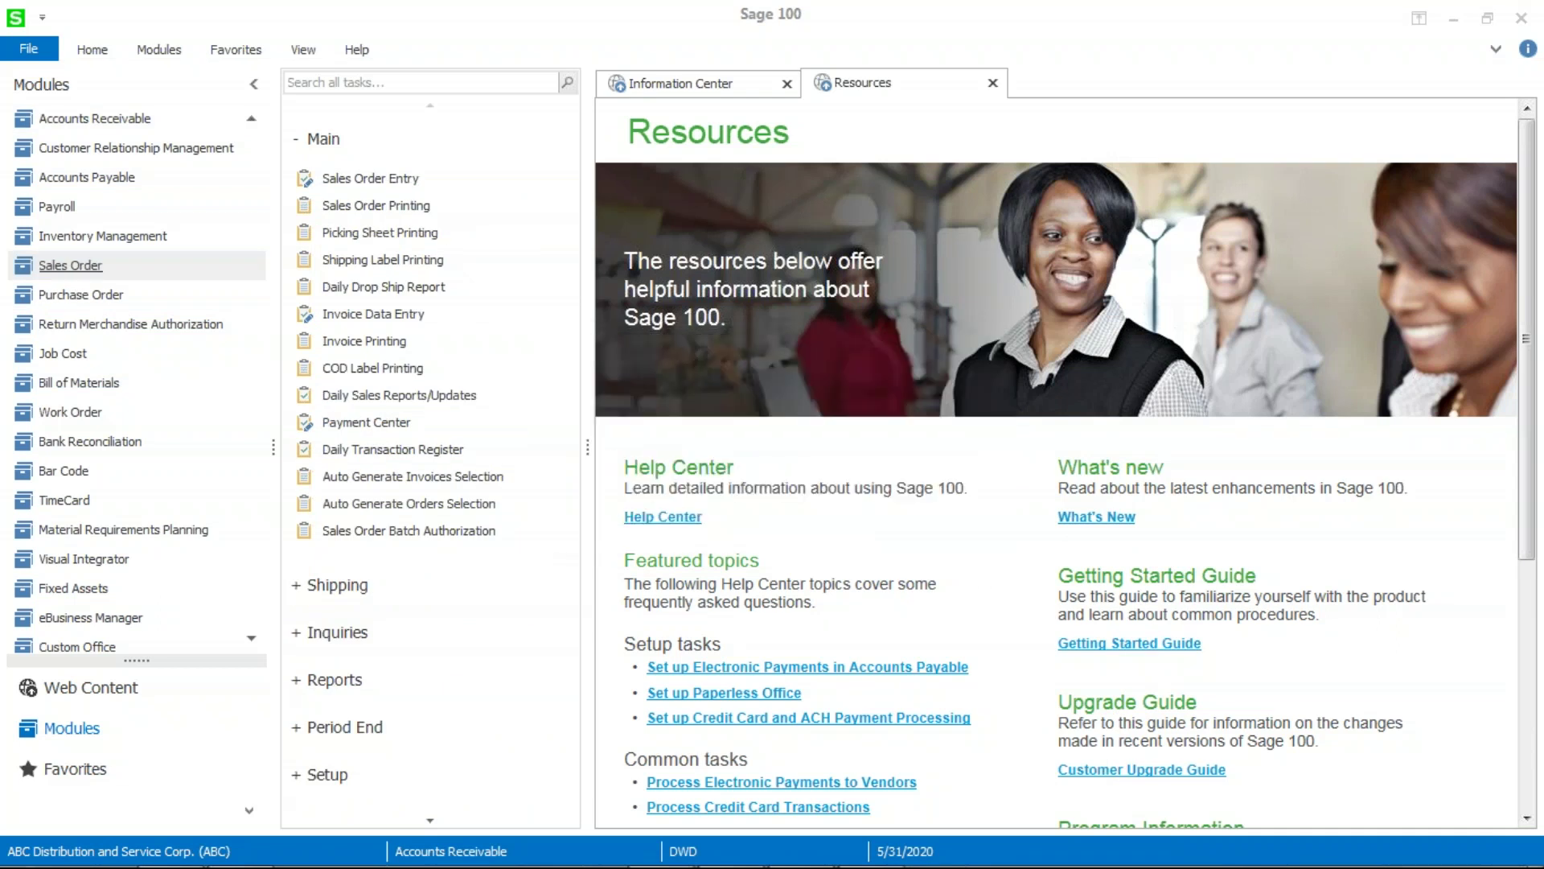
click(354, 317)
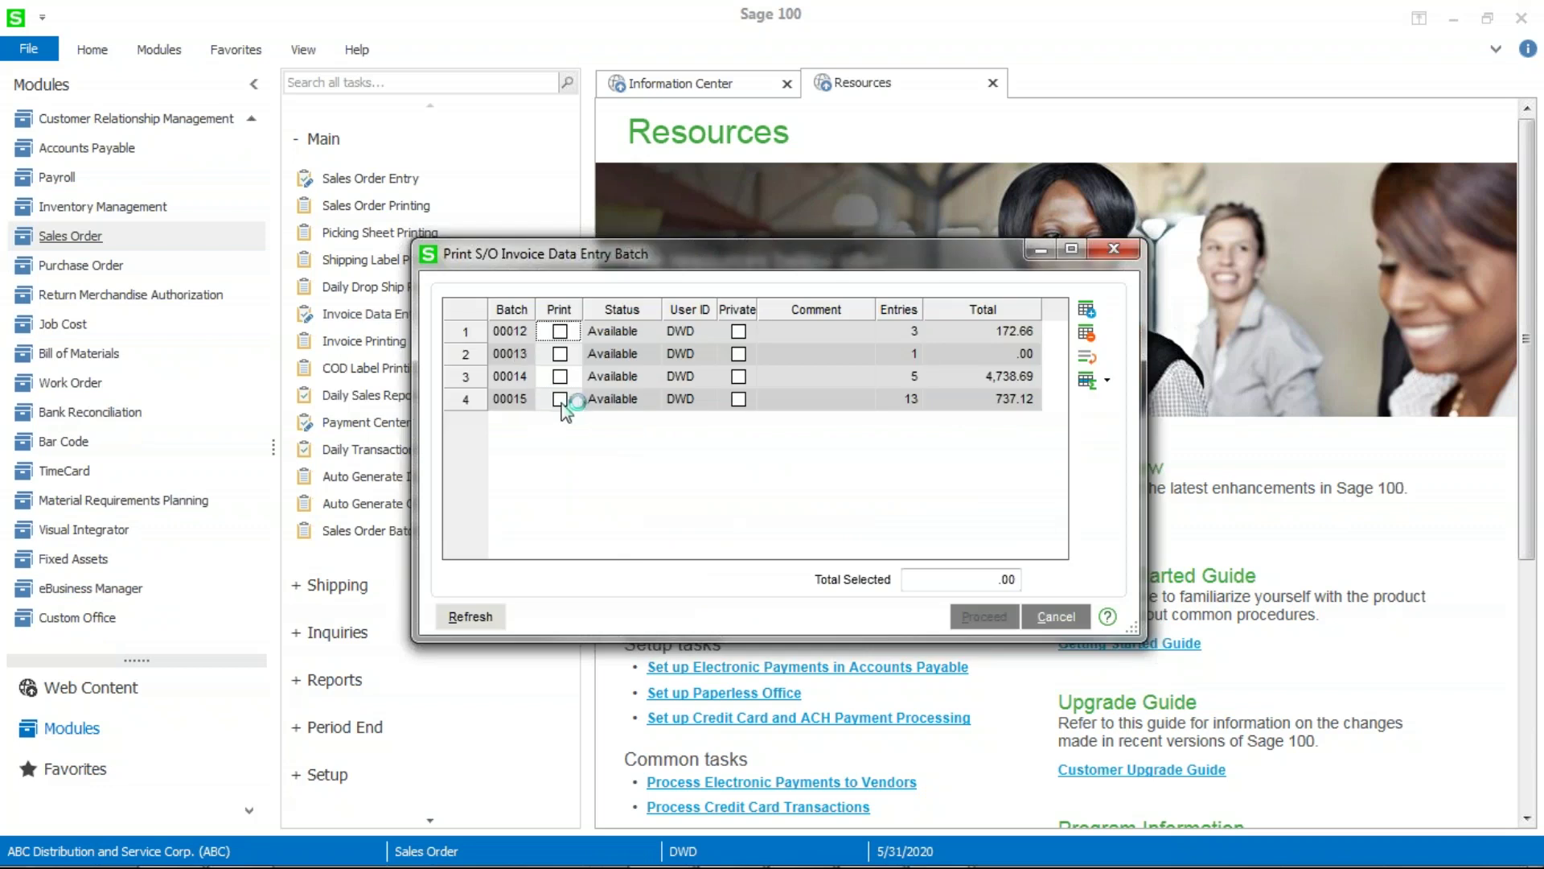
click(560, 399)
Step: Proceed with batch 00015, set Paperless Office Output to Print/PDF or Electronically Deliver, then close the window
click(985, 618)
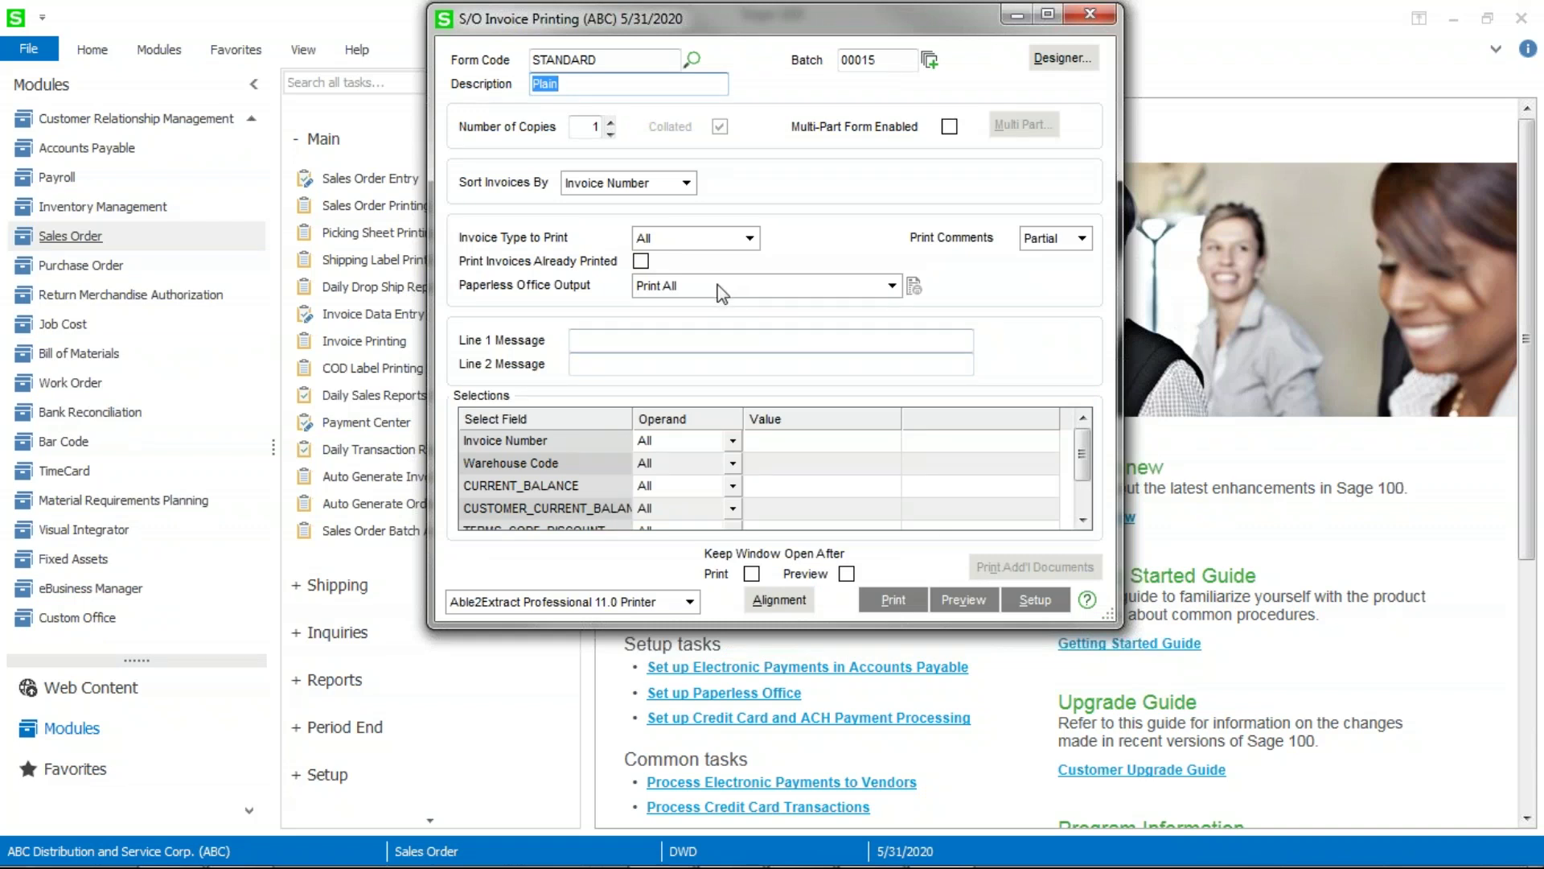
click(892, 286)
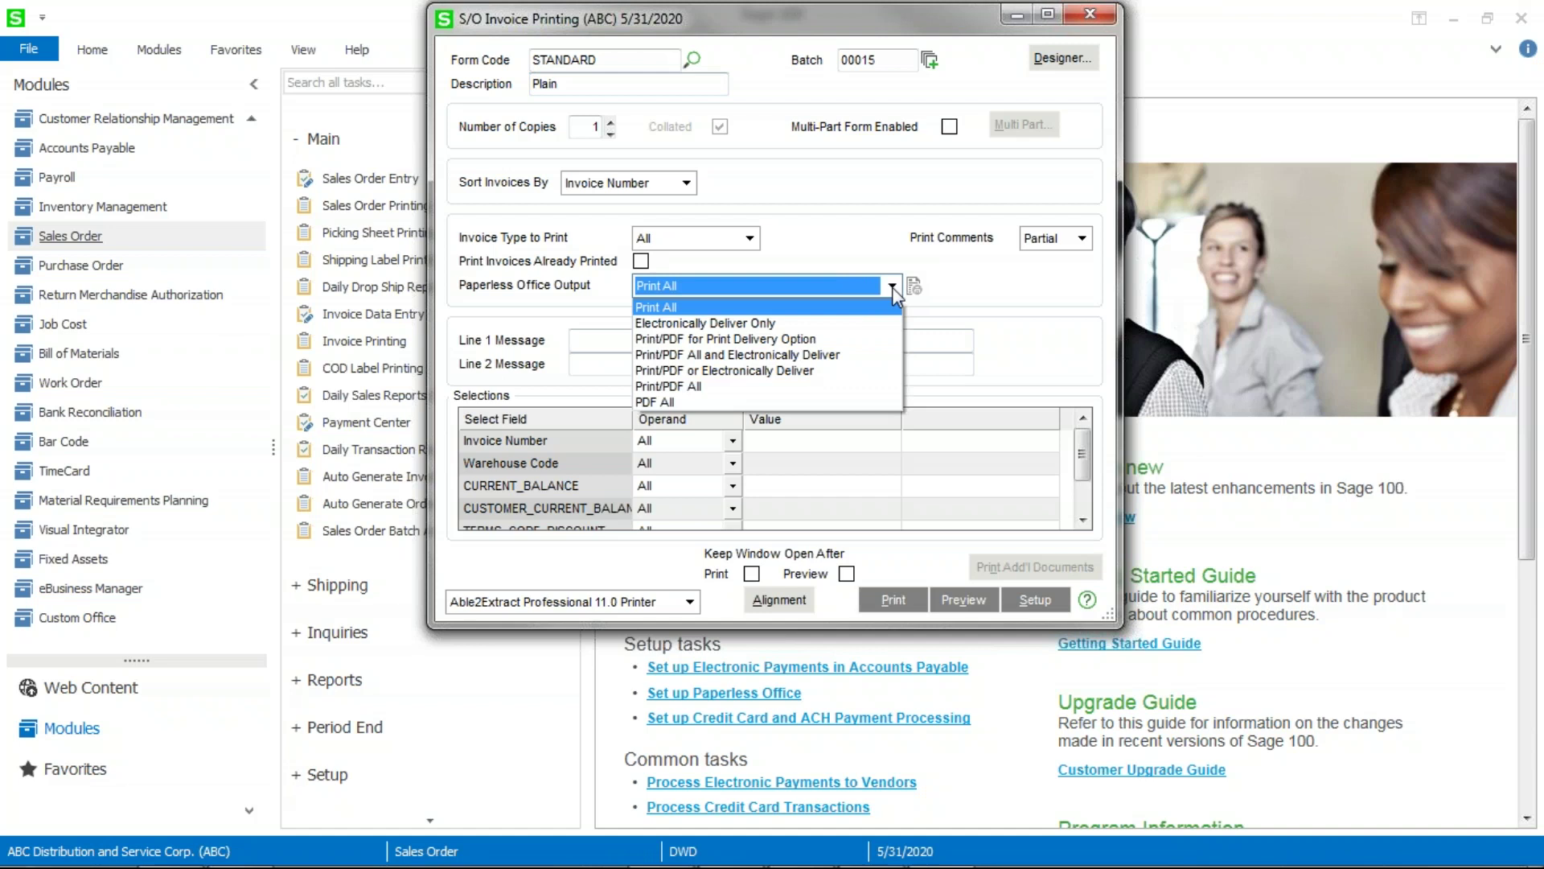
click(724, 370)
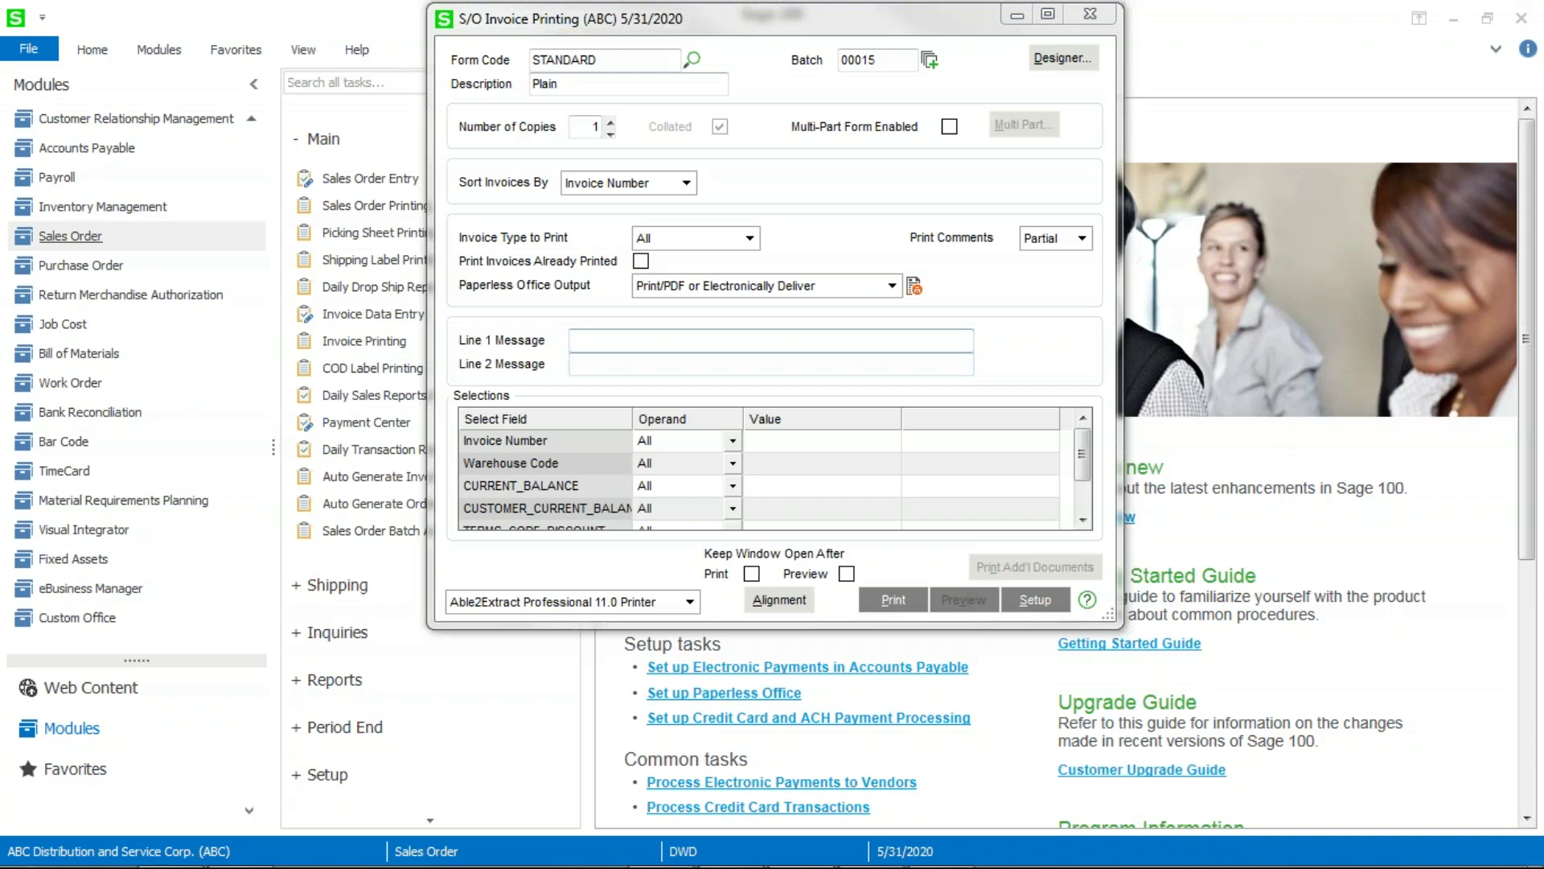
click(1088, 16)
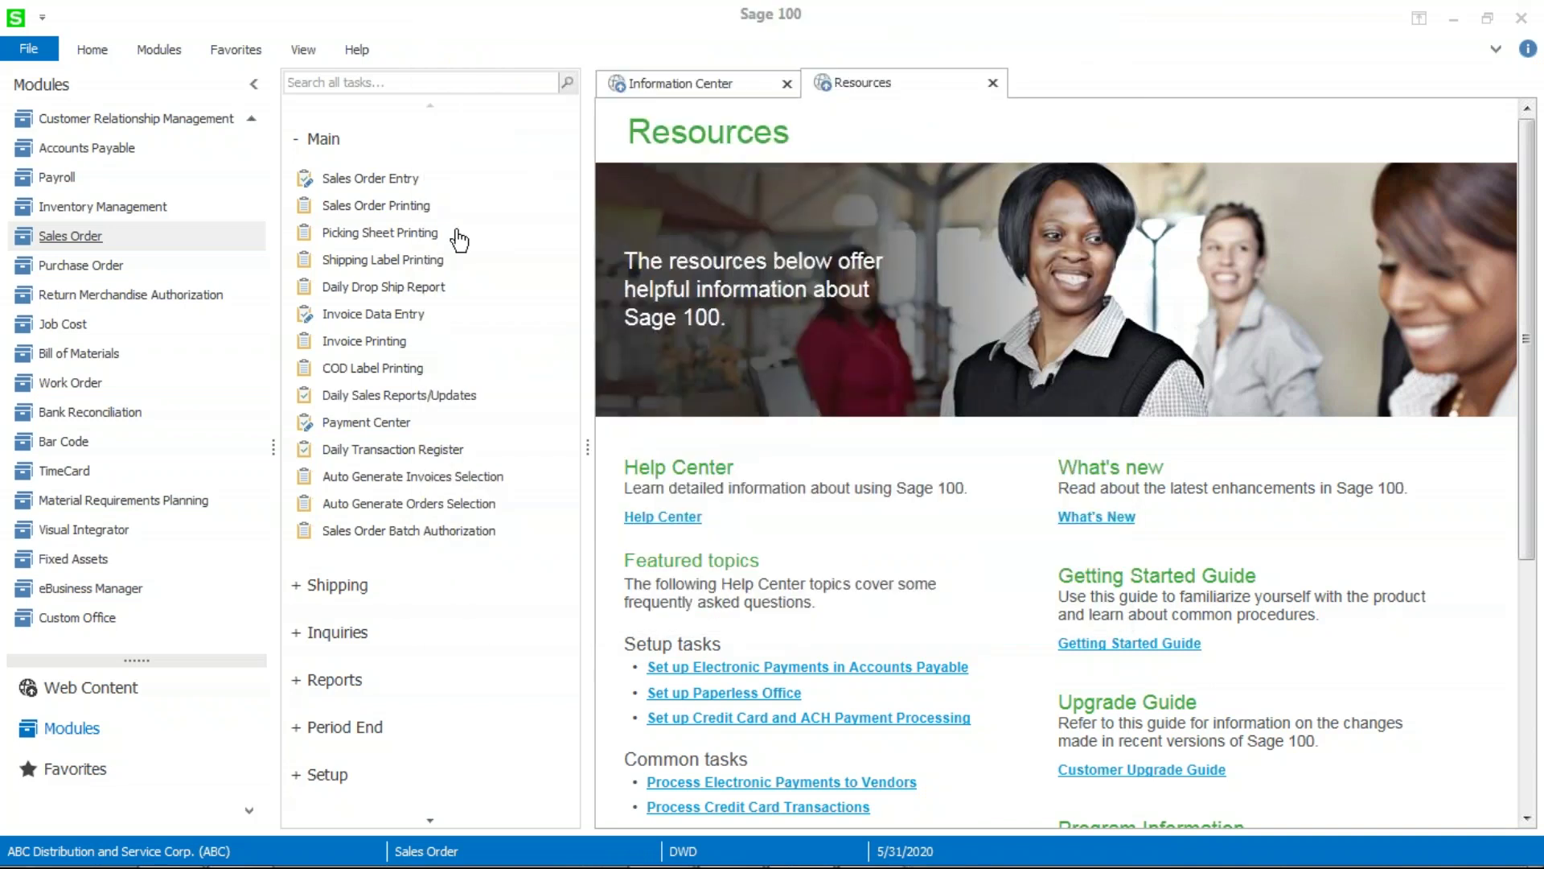